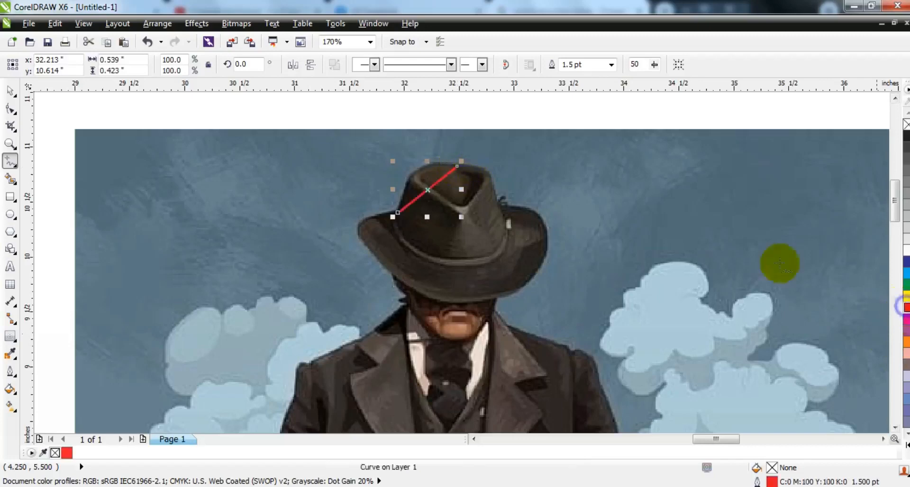
# Trace the man's silhouette with connected straight freehand lines, from the hat around the coat and up the arm to the shoulder.
pyautogui.click(456, 167)
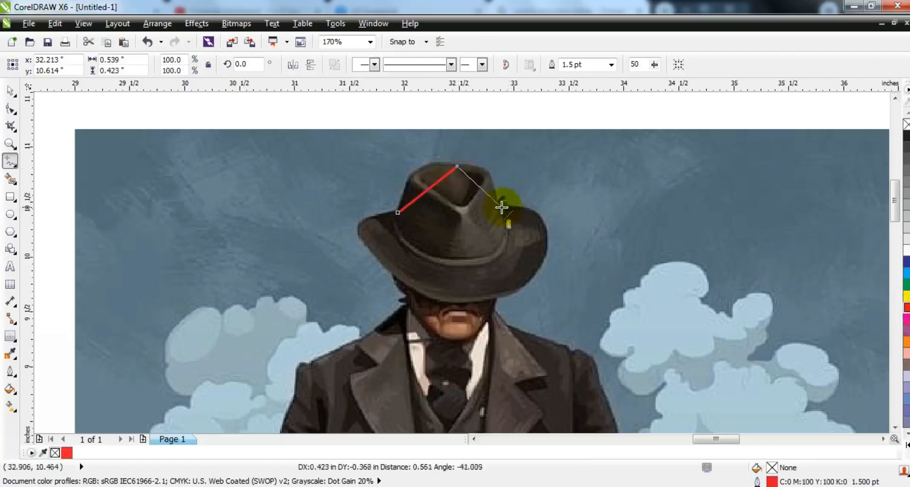
pyautogui.click(507, 300)
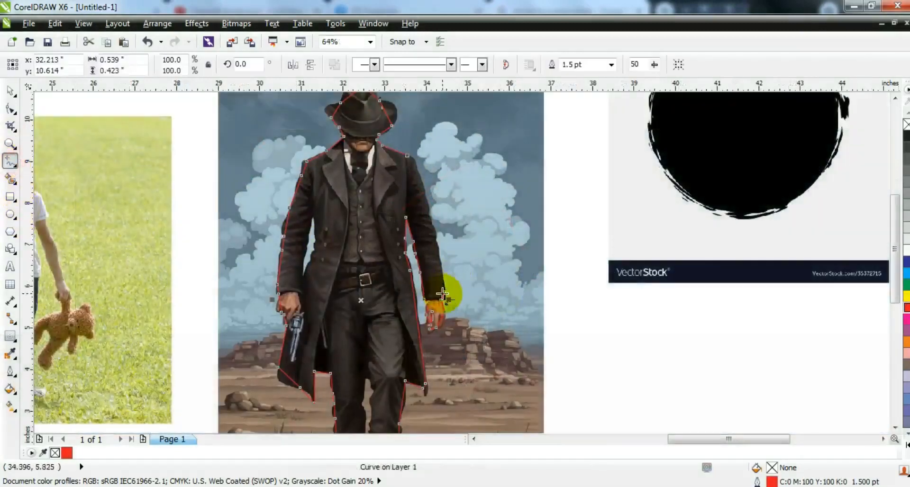
pyautogui.click(436, 234)
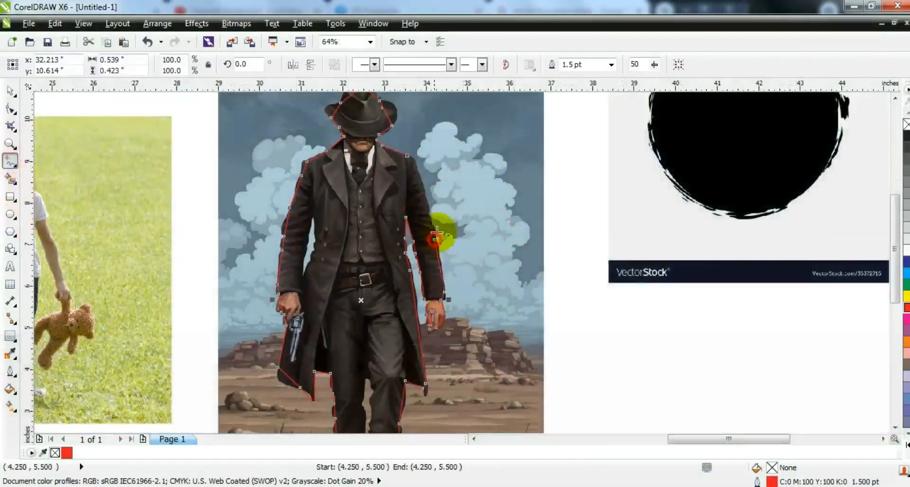
pyautogui.click(429, 213)
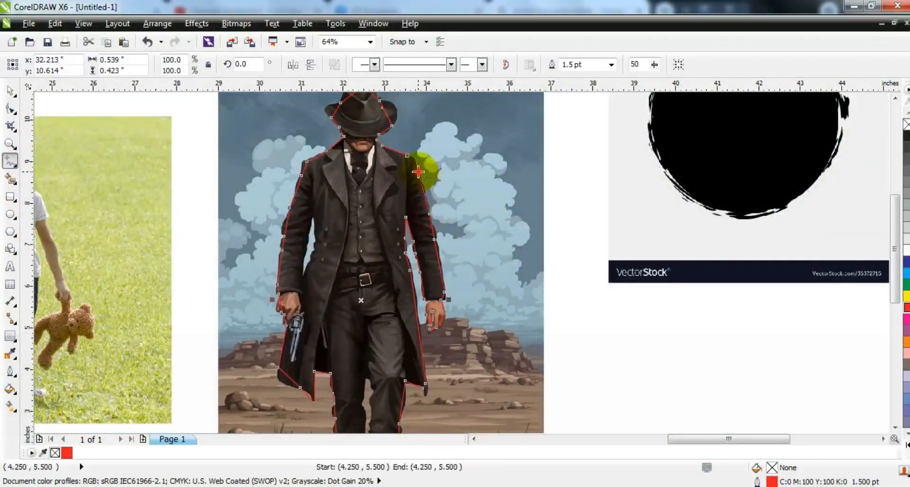
pyautogui.click(407, 156)
# Select all nodes of the man's traced outline and convert its straight segments to curves.
pyautogui.click(10, 109)
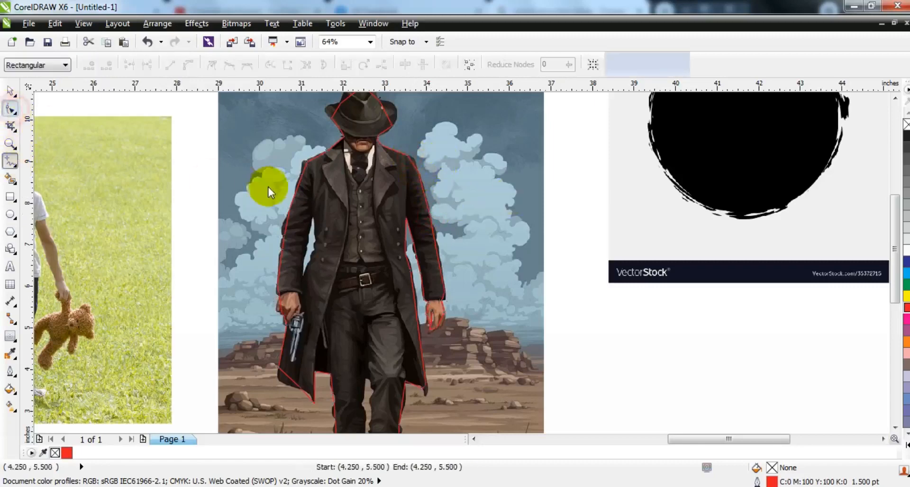
pyautogui.press('F3')
pyautogui.hotkey('shift', 'F2')
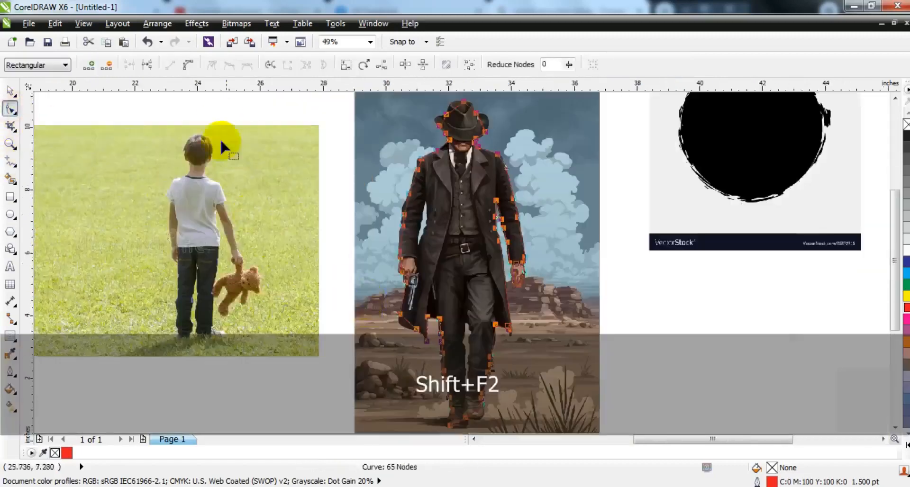
pyautogui.click(189, 65)
# Bend the outline segments around the crown of the man's hat to follow its rounded shape.
pyautogui.click(10, 144)
pyautogui.moveTo(358, 182); pyautogui.dragTo(583, 67)
pyautogui.click(341, 230)
pyautogui.click(10, 109)
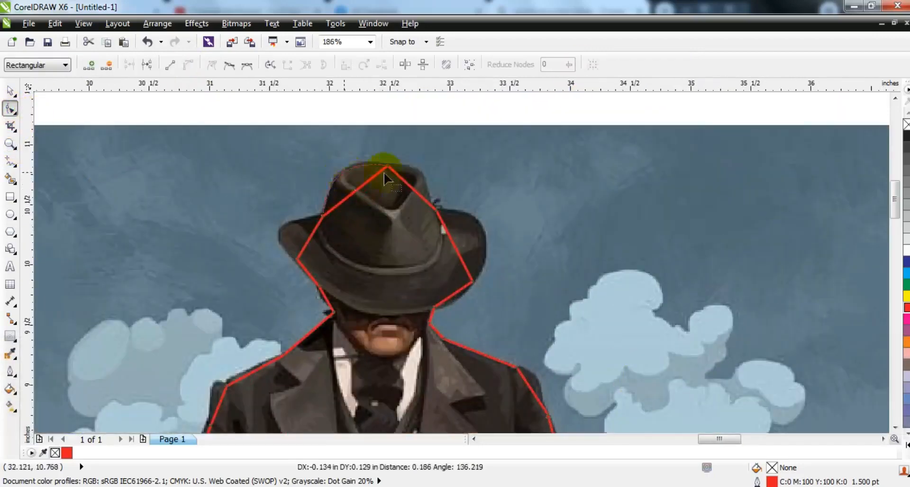
pyautogui.moveTo(385, 178); pyautogui.dragTo(417, 177)
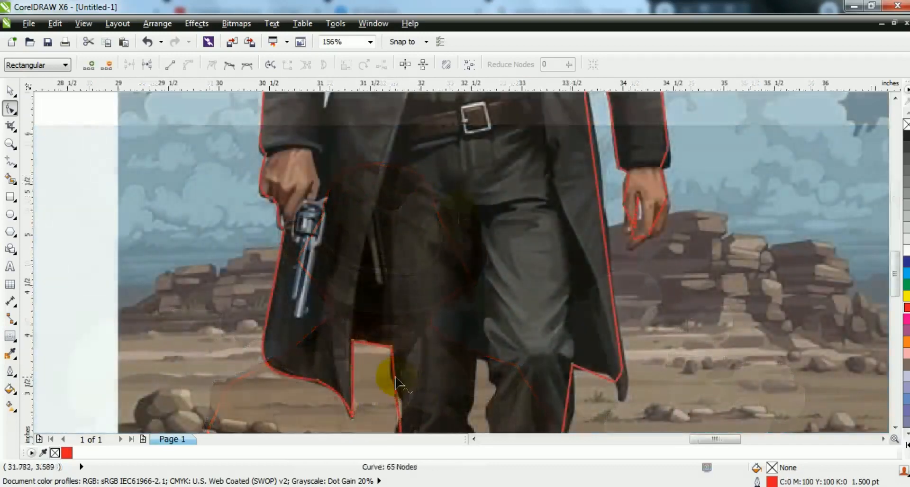
# Curve the outline along the trouser leg and coat hem, extending the hem corner to the coat's tip.
pyautogui.moveTo(394, 376); pyautogui.dragTo(392, 377)
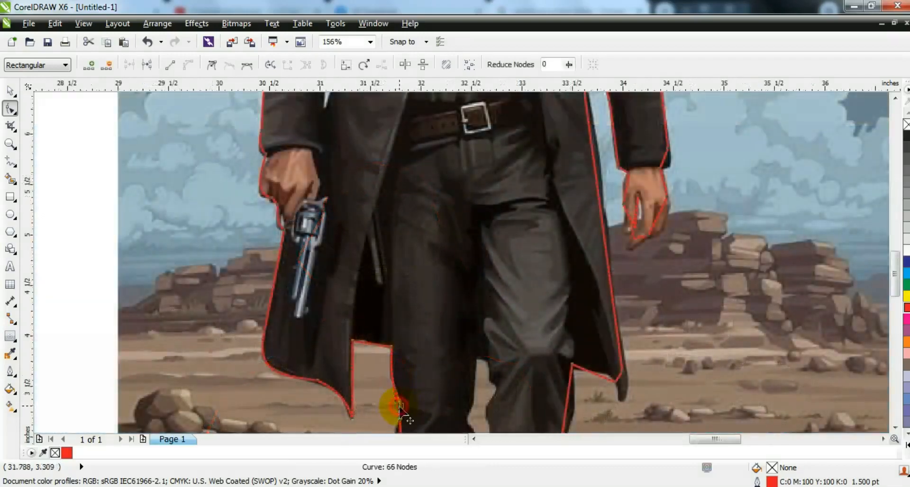
pyautogui.hotkey('ctrl', 'z')
pyautogui.moveTo(400, 405); pyautogui.dragTo(402, 403)
pyautogui.moveTo(593, 373); pyautogui.dragTo(596, 370)
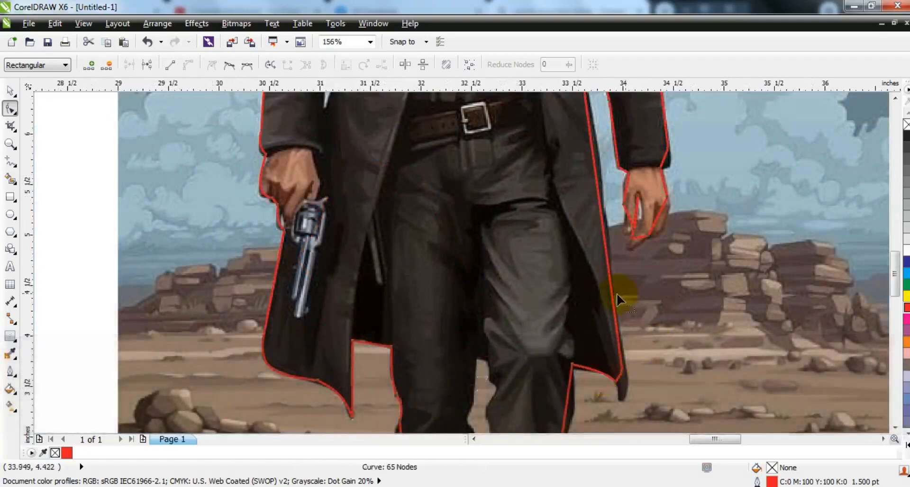
pyautogui.click(604, 240)
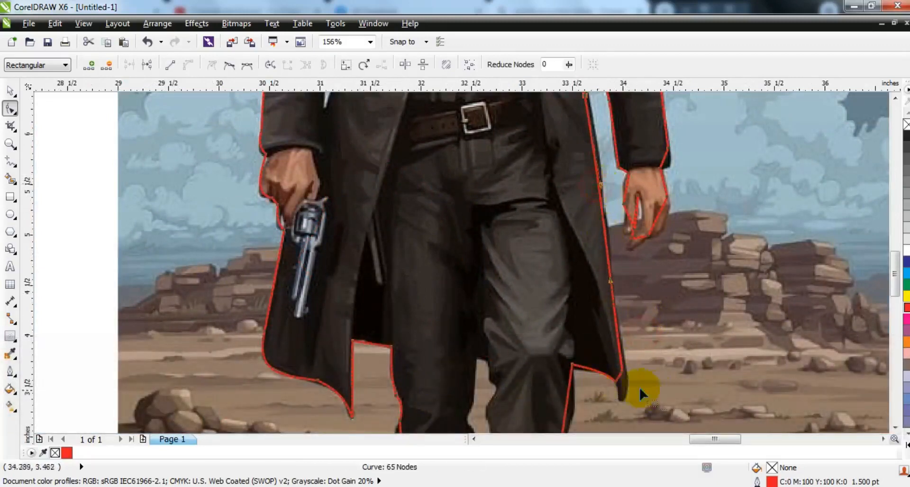
pyautogui.moveTo(619, 373); pyautogui.dragTo(622, 386)
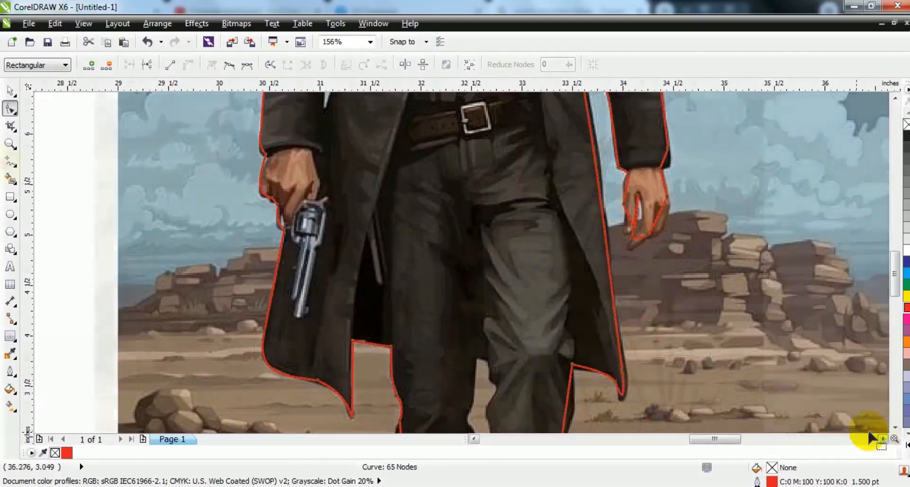
# Draw a closed freehand shape about 0.31 by 2.28 inches around the gap between the man's legs and fill it red.
pyautogui.moveTo(411, 184); pyautogui.dragTo(415, 212)
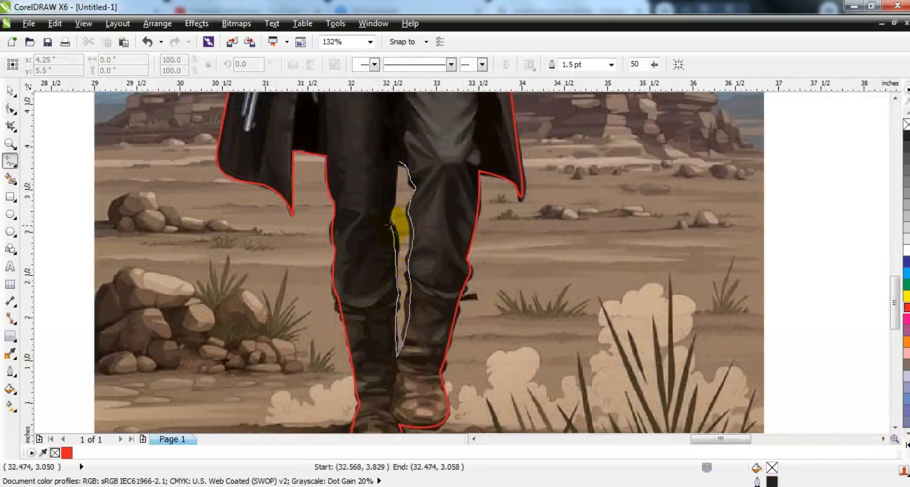
pyautogui.moveTo(397, 161); pyautogui.dragTo(397, 161)
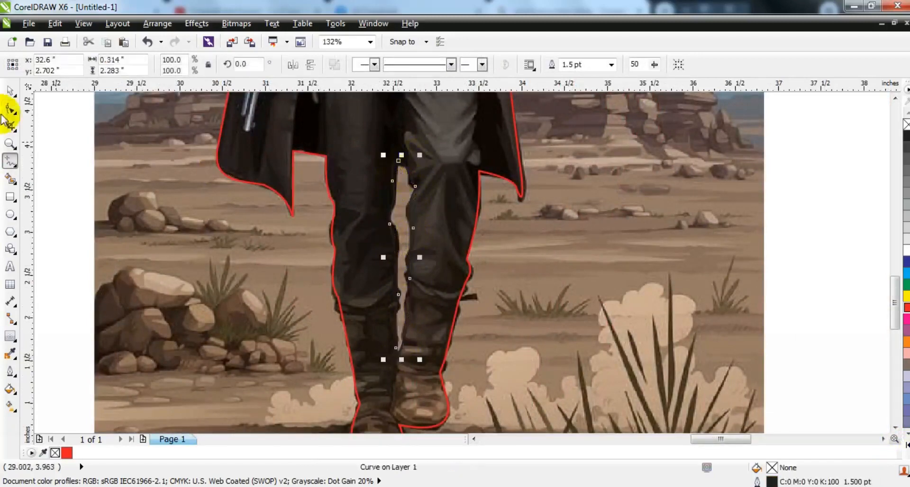
pyautogui.click(10, 93)
pyautogui.click(905, 307)
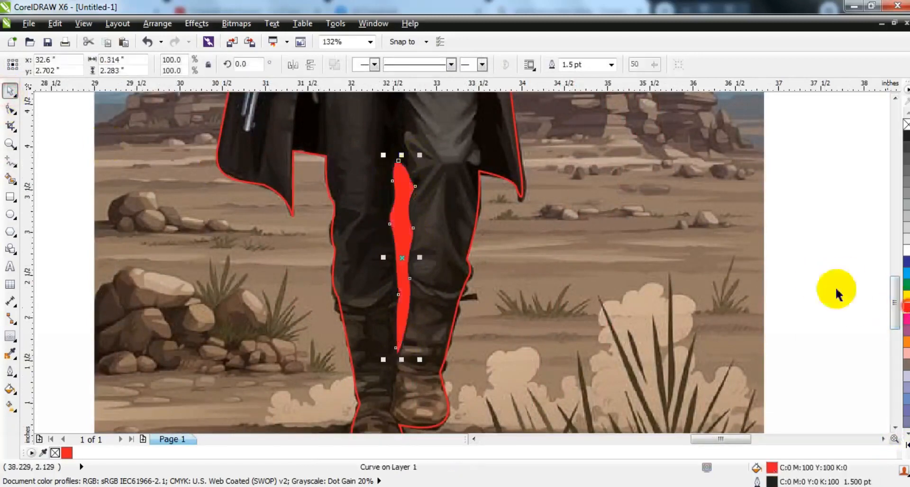
# Combine the leg-gap shape with the man's outline into a single curve.
pyautogui.keyDown('shift'); pyautogui.click(498, 176); pyautogui.keyUp('shift')
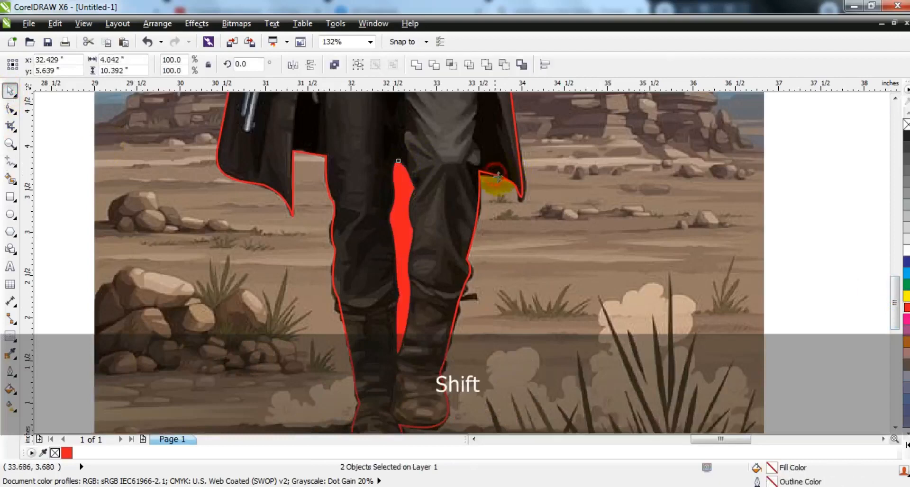
pyautogui.click(340, 67)
pyautogui.press('F3')
pyautogui.press('F3')
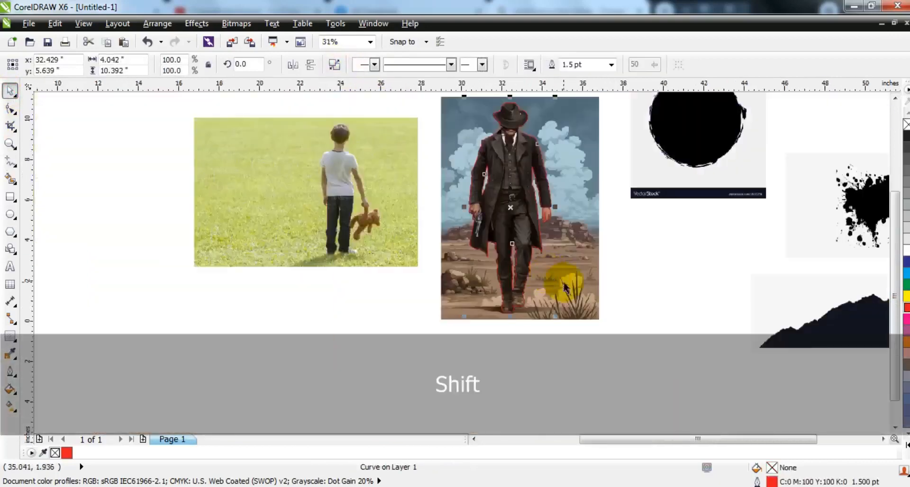
# Fill the man's combined outline with C100 M100 Y100 K100 black.
pyautogui.keyDown('shift'); pyautogui.click(563, 286); pyautogui.keyUp('shift')
pyautogui.hotkey('shift', 'F2')
pyautogui.press('Escape')
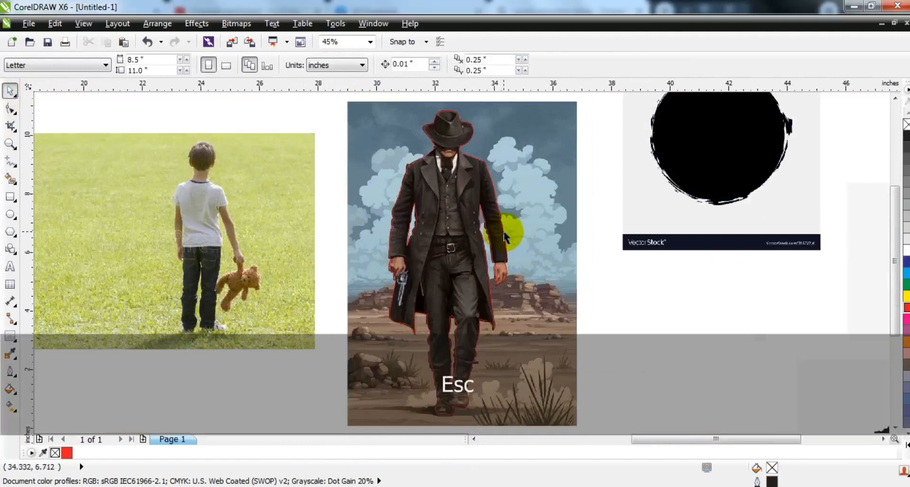
pyautogui.click(504, 232)
pyautogui.click(906, 445)
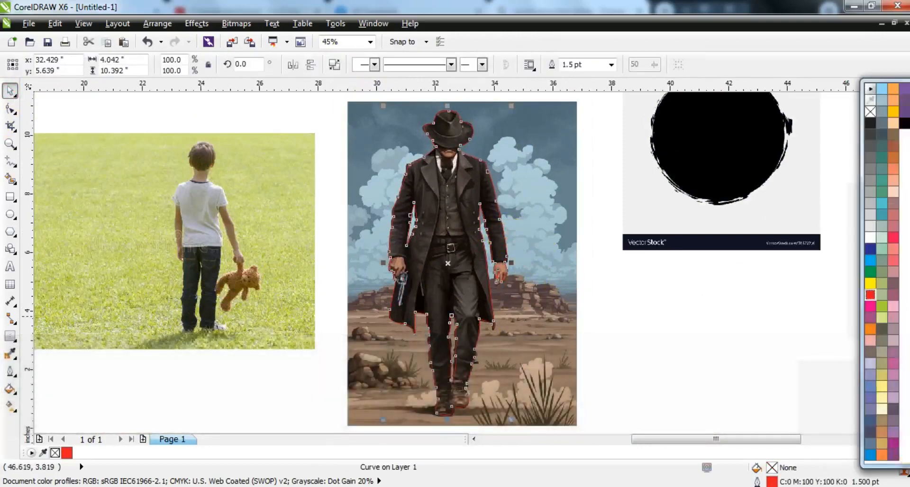
pyautogui.click(905, 125)
pyautogui.press('F3')
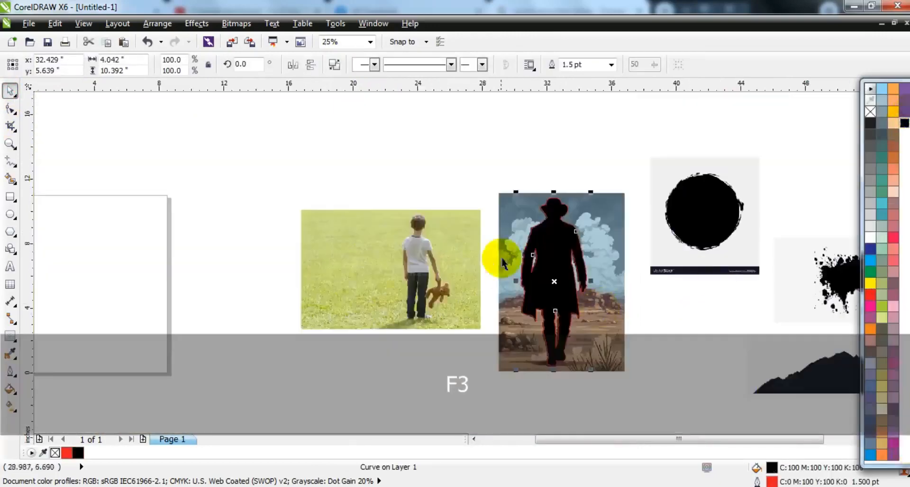
# Move the black man silhouette off its photo into the empty space beside the boy's photo.
pyautogui.click(541, 253)
pyautogui.moveTo(542, 253); pyautogui.dragTo(250, 251)
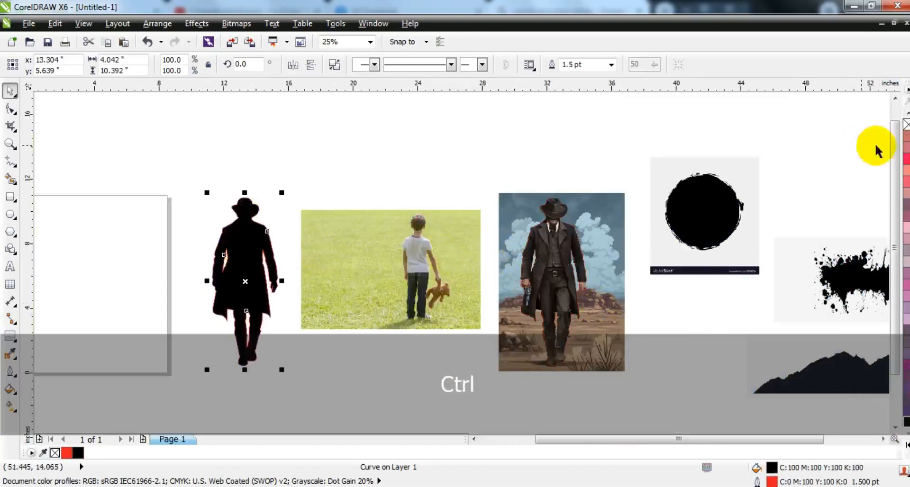
pyautogui.click(401, 157)
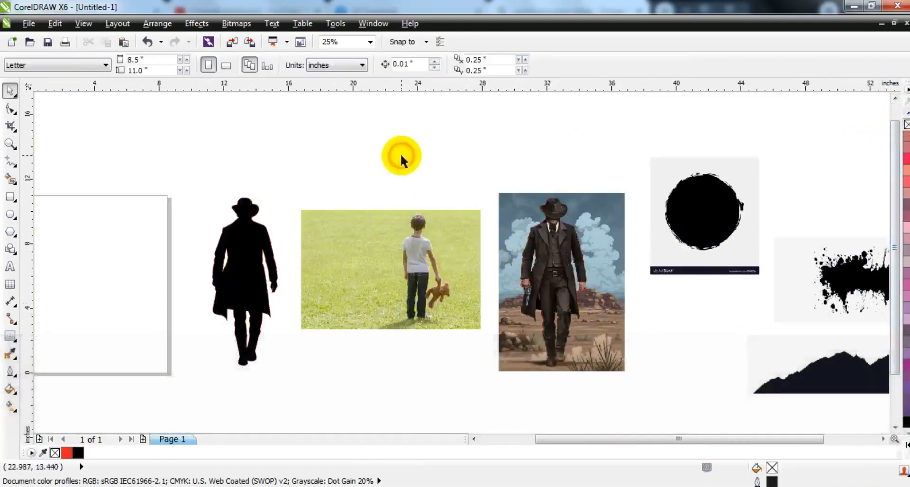
# Trace a closed freehand outline around the boy and his teddy bear, curved to follow their contours.
pyautogui.click(10, 144)
pyautogui.moveTo(380, 199); pyautogui.dragTo(493, 272)
pyautogui.moveTo(271, 150); pyautogui.dragTo(564, 319)
pyautogui.click(10, 161)
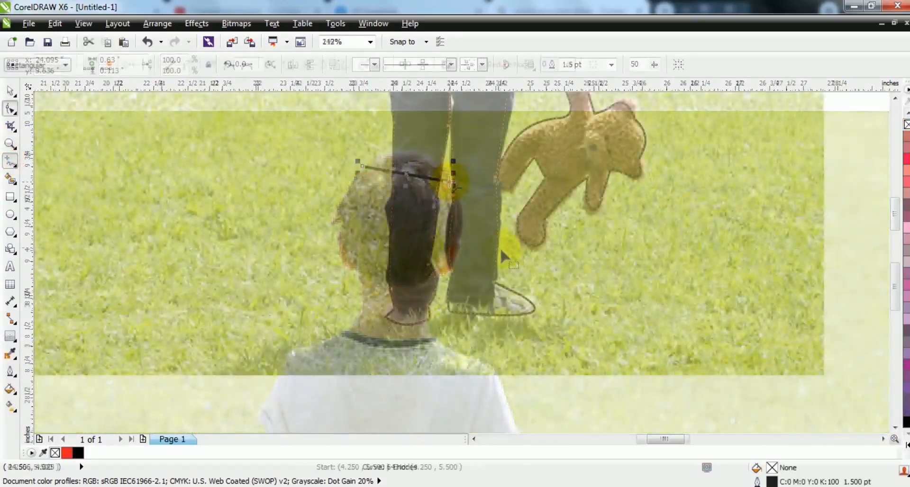
pyautogui.hotkey('shift', 'F2')
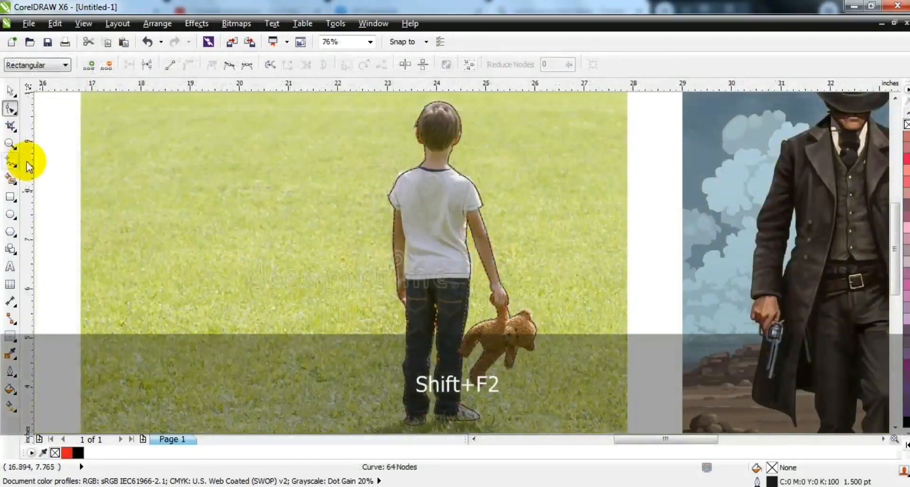
# Fill the outline of the boy and teddy bear with C100 M100 Y100 K100 black.
pyautogui.click(10, 90)
pyautogui.click(78, 452)
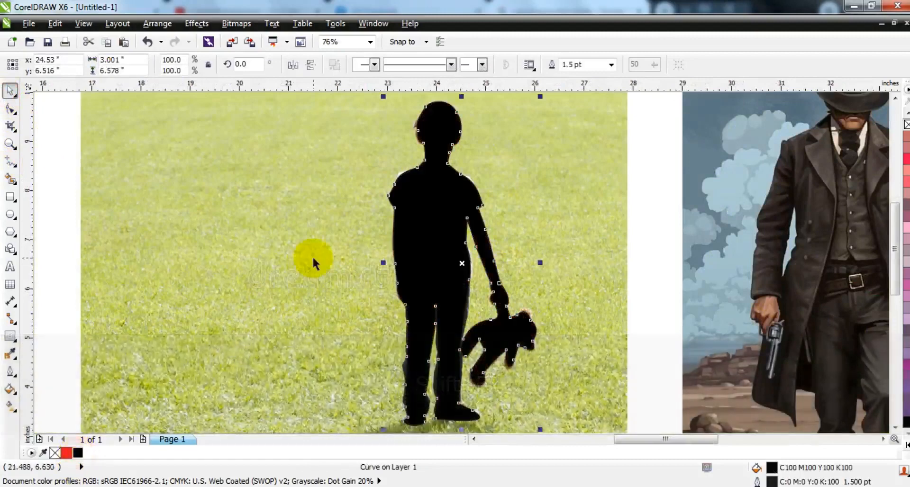
pyautogui.press('F3')
# Move the reference photos out of the way and place the man's silhouette right beside the boy's.
pyautogui.moveTo(321, 268); pyautogui.dragTo(818, 238)
pyautogui.keyDown('shift'); pyautogui.click(480, 213); pyautogui.keyUp('shift')
pyautogui.moveTo(229, 265); pyautogui.dragTo(431, 256)
pyautogui.moveTo(356, 260); pyautogui.dragTo(435, 260)
# Mirror the man's silhouette horizontally.
pyautogui.click(393, 256)
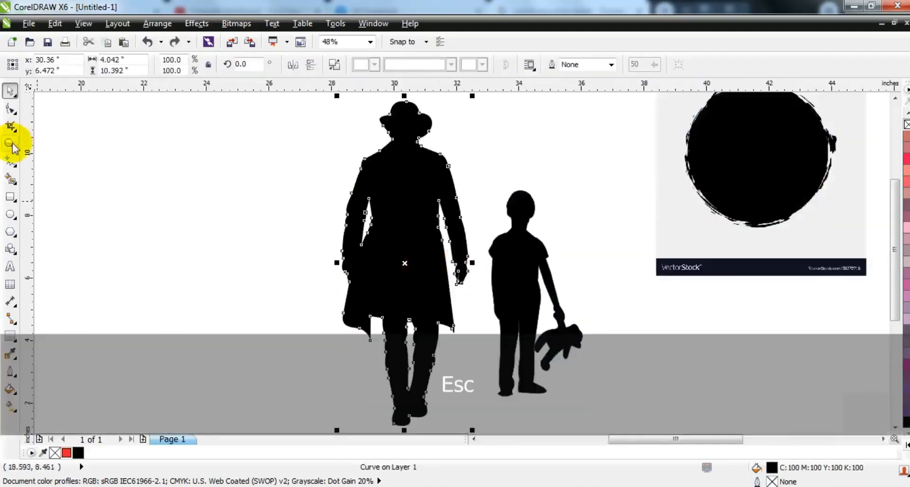
pyautogui.click(293, 66)
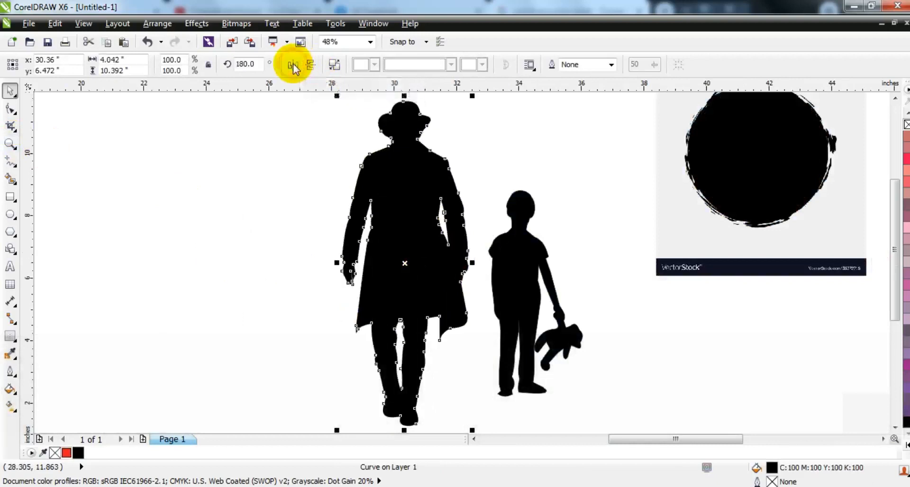
pyautogui.click(239, 203)
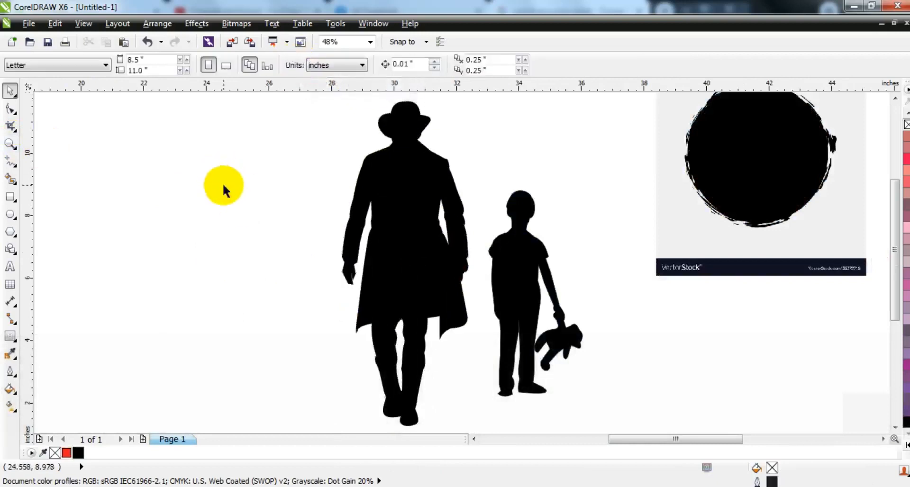
# Draw a closed freehand shape about 4.35 by 6.62 inches curving across the man's back, arm and coat down to the leg.
pyautogui.click(12, 163)
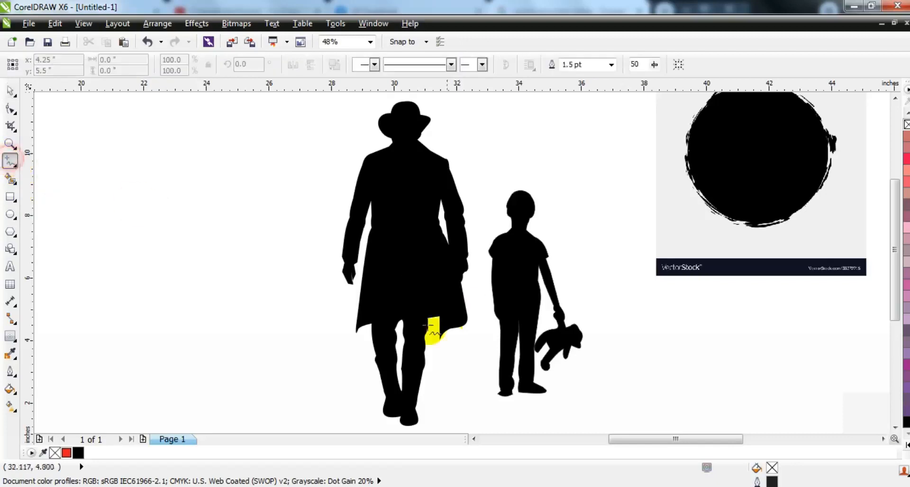
pyautogui.moveTo(365, 355); pyautogui.dragTo(377, 337)
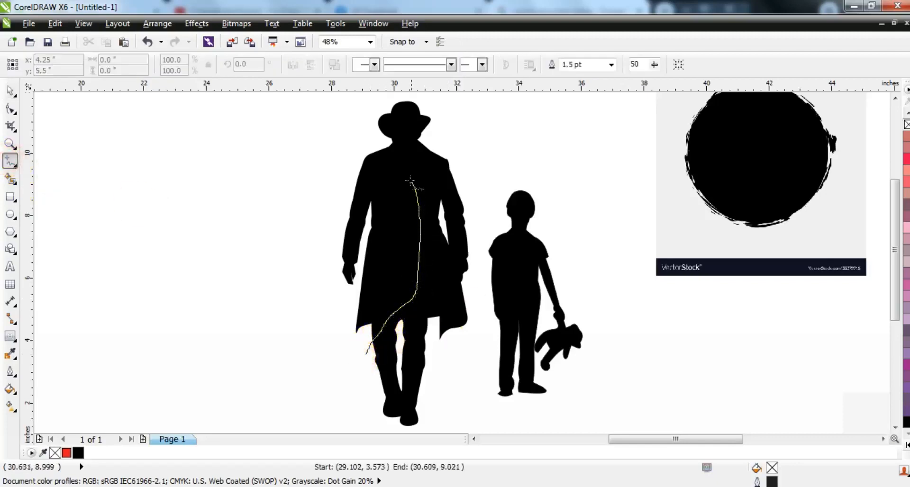
pyautogui.moveTo(348, 232); pyautogui.dragTo(284, 379)
pyautogui.moveTo(365, 352); pyautogui.dragTo(285, 377)
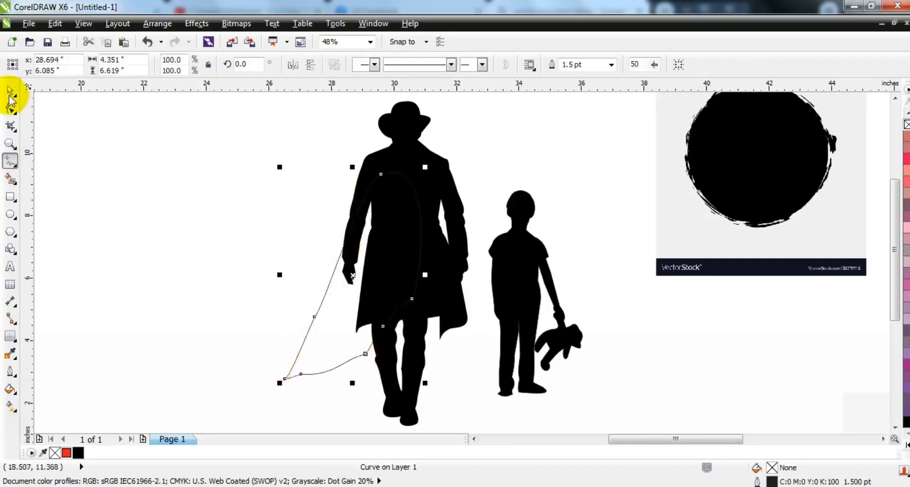
# Trim the man's silhouette with the freehand shape, and delete the cutting shape.
pyautogui.keyDown('shift'); pyautogui.click(422, 151); pyautogui.keyUp('shift')
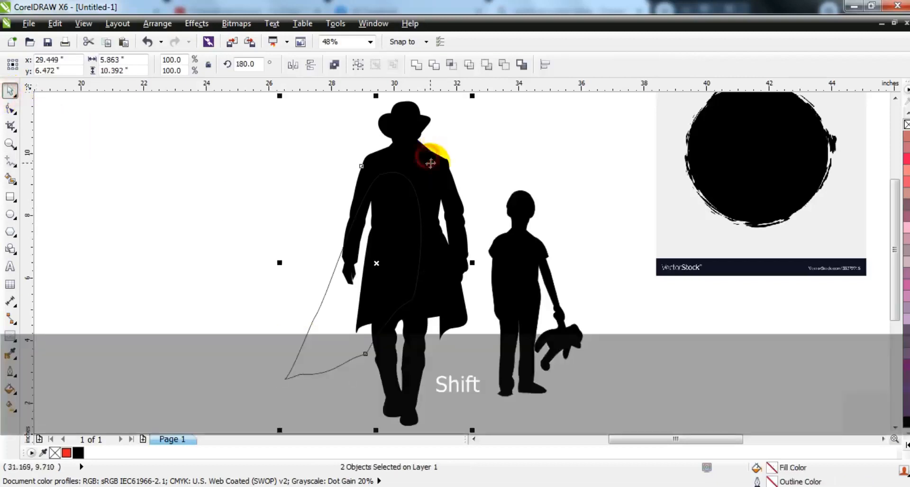
pyautogui.click(433, 68)
pyautogui.click(252, 205)
pyautogui.click(313, 340)
pyautogui.press('Delete')
pyautogui.click(275, 341)
# Move the ink splatter image into the empty space beside the man's silhouette.
pyautogui.press('F3')
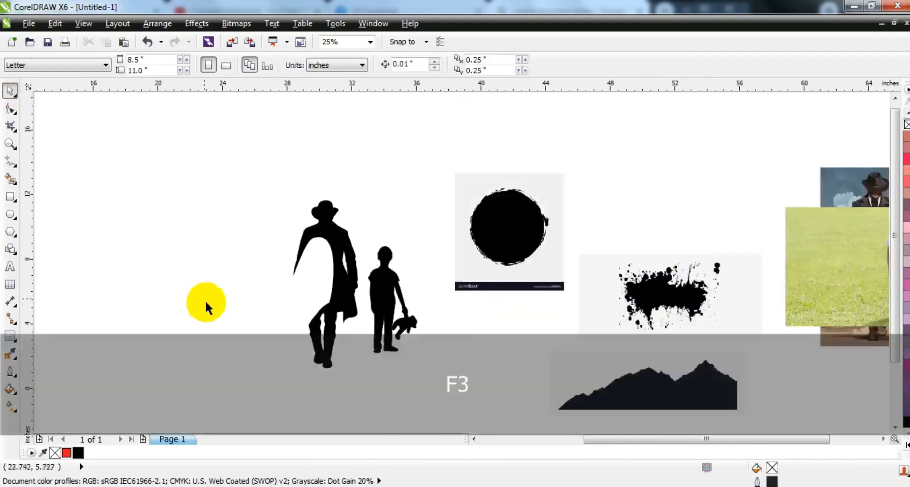
pyautogui.click(679, 320)
pyautogui.moveTo(679, 320); pyautogui.dragTo(178, 268)
# Outline-trace the ink splatter bitmap as a low quality image with the detail raised to the maximum.
pyautogui.click(11, 144)
pyautogui.moveTo(98, 203); pyautogui.dragTo(408, 355)
pyautogui.click(6, 97)
pyautogui.rightClick(263, 266)
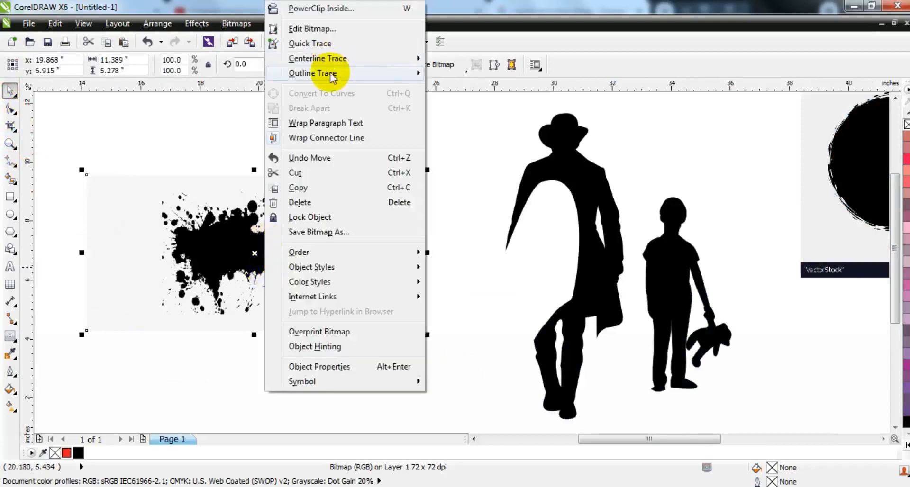
pyautogui.moveTo(333, 75)
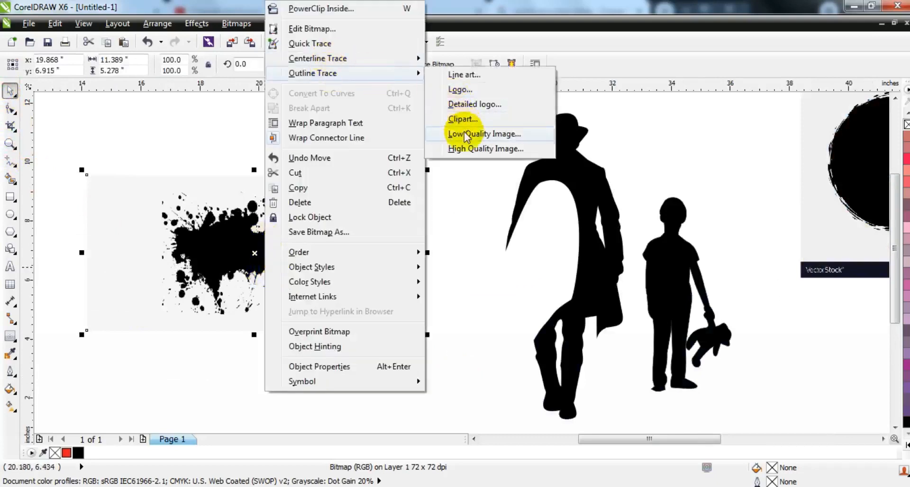
pyautogui.click(467, 135)
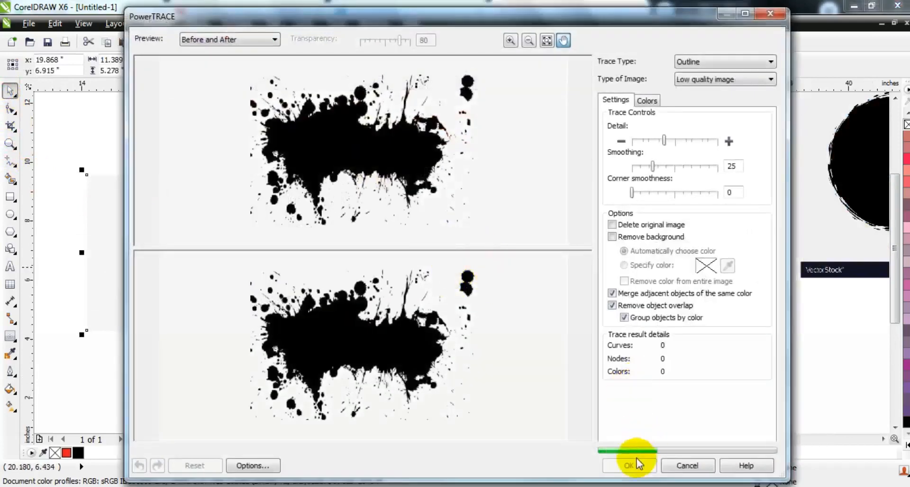
pyautogui.click(708, 140)
pyautogui.click(648, 467)
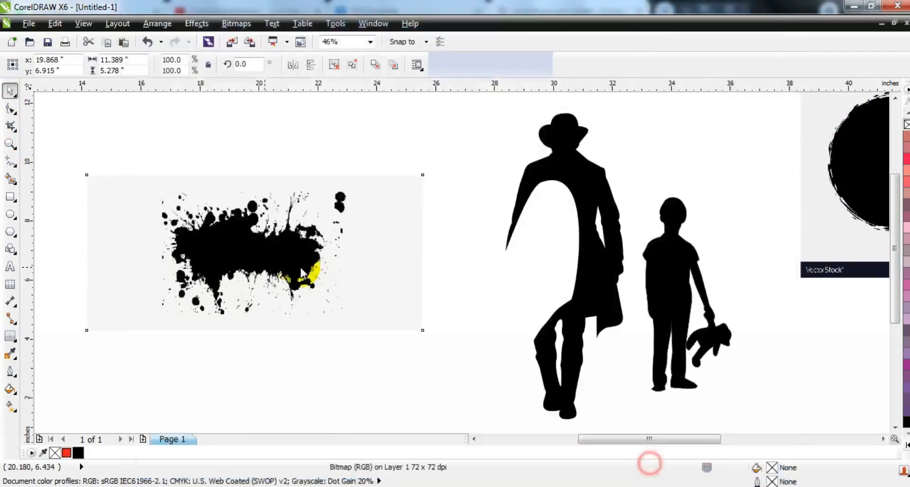
# Delete the splatter bitmap along with the trace's background and loose drops, and fill the remaining splatter shape red.
pyautogui.press('Delete')
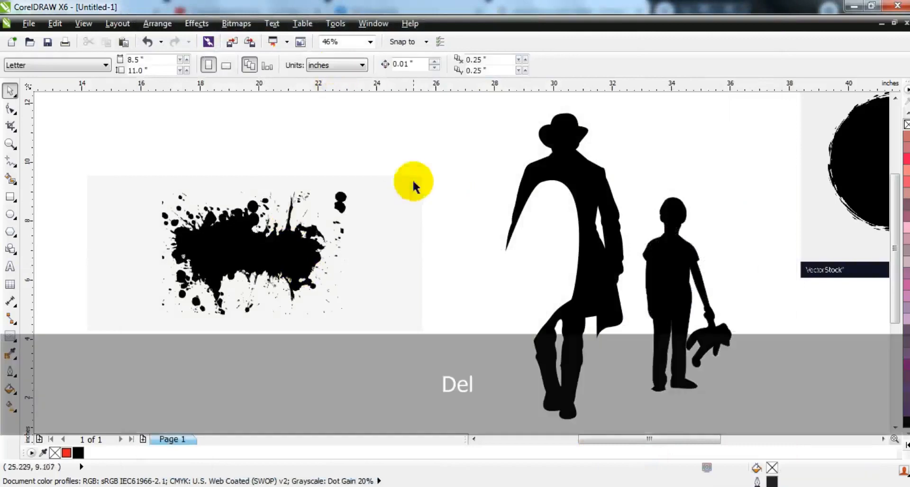
pyautogui.hotkey('ctrl', 'z')
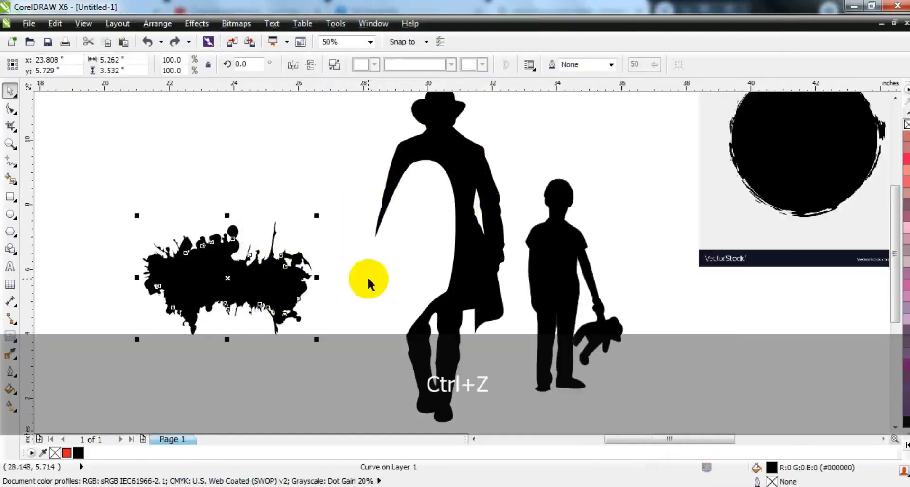
pyautogui.click(65, 453)
# Scale the red splatter to 32%, rotate it to 285.1 degrees, and place it in front on the coat's cut edge.
pyautogui.click(264, 275)
pyautogui.moveTo(338, 294); pyautogui.dragTo(221, 314)
pyautogui.moveTo(322, 140); pyautogui.dragTo(274, 202)
pyautogui.moveTo(250, 230); pyautogui.dragTo(450, 265)
pyautogui.hotkey('shift', 'pageup')
pyautogui.hotkey('shift', 'F2')
pyautogui.press('F3')
pyautogui.press('F3')
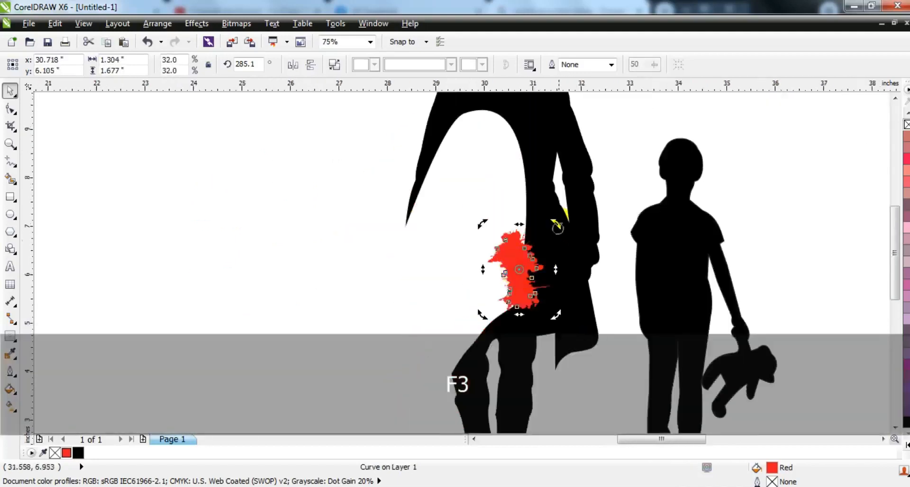
# Place two 30% copies of the red splatter further up the cut edge, rotated to 281.1 and 289.2 degrees.
pyautogui.moveTo(558, 236); pyautogui.dragTo(524, 217)
pyautogui.rightClick(524, 217)
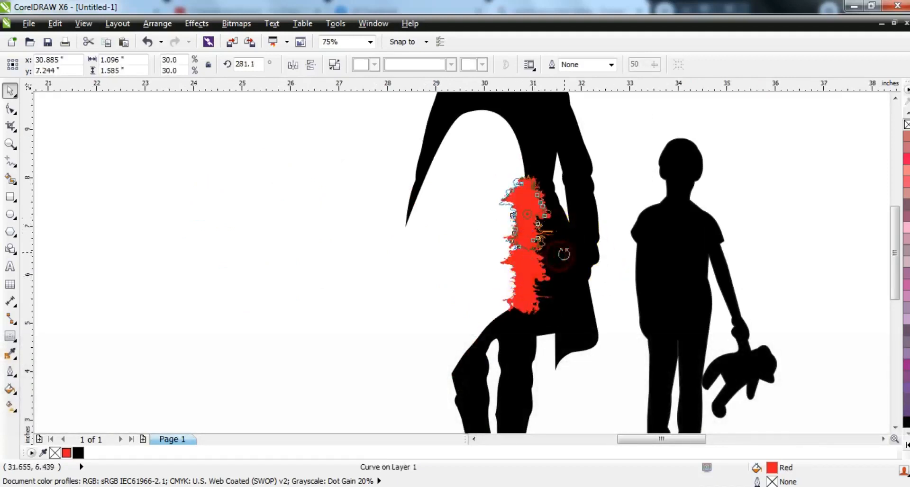
pyautogui.moveTo(563, 254); pyautogui.dragTo(547, 184)
pyautogui.rightClick(522, 169)
pyautogui.scroll(2, 507, 145)
pyautogui.press('F3')
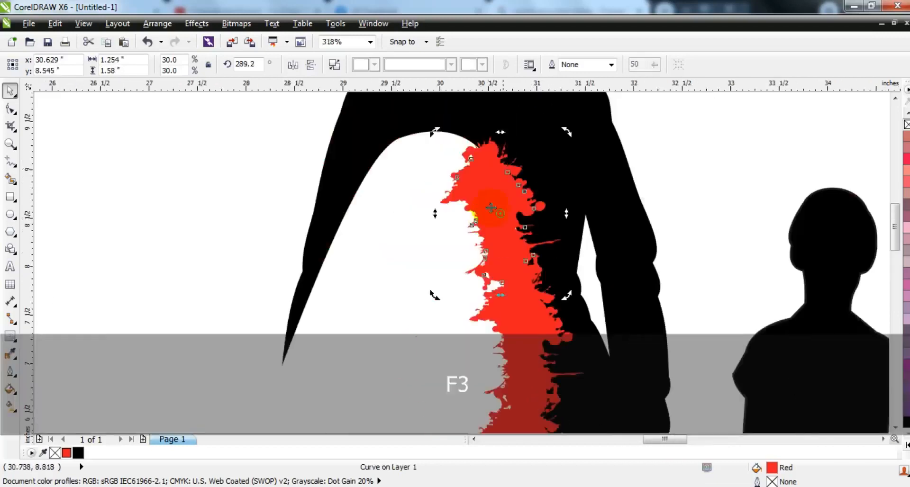
# Add another 30% splatter copy along the upper curve of the cutout, rotated to 332.9 degrees.
pyautogui.press('Escape')
pyautogui.moveTo(504, 226); pyautogui.dragTo(470, 191)
pyautogui.rightClick(471, 191)
pyautogui.click(496, 212)
pyautogui.moveTo(530, 260); pyautogui.dragTo(491, 180)
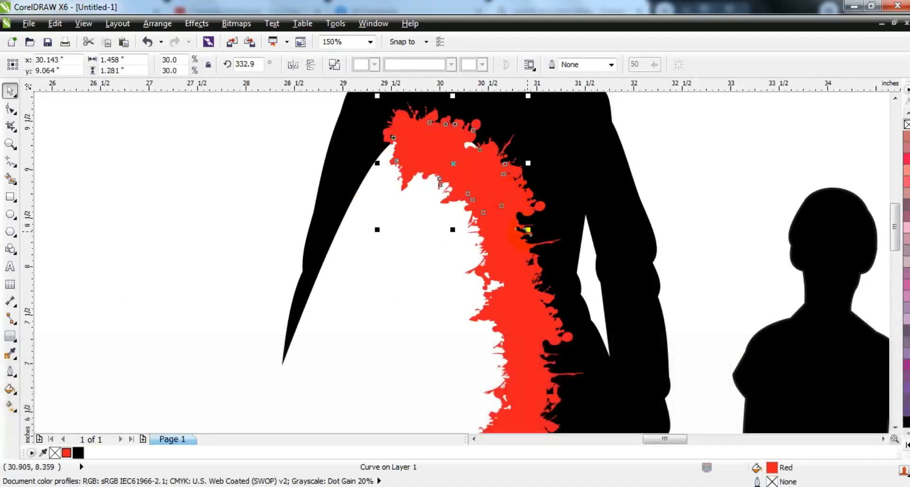
# Continue the splatter copies down the inner edge of the far arm, shrinking and rotating them until a 10% copy covers its tip.
pyautogui.moveTo(527, 230); pyautogui.dragTo(503, 211)
pyautogui.rightClick(504, 212)
pyautogui.moveTo(455, 153); pyautogui.dragTo(380, 189)
pyautogui.click(381, 189)
pyautogui.moveTo(430, 235); pyautogui.dragTo(399, 169)
pyautogui.moveTo(385, 204); pyautogui.dragTo(327, 273)
pyautogui.moveTo(365, 234); pyautogui.dragTo(309, 352)
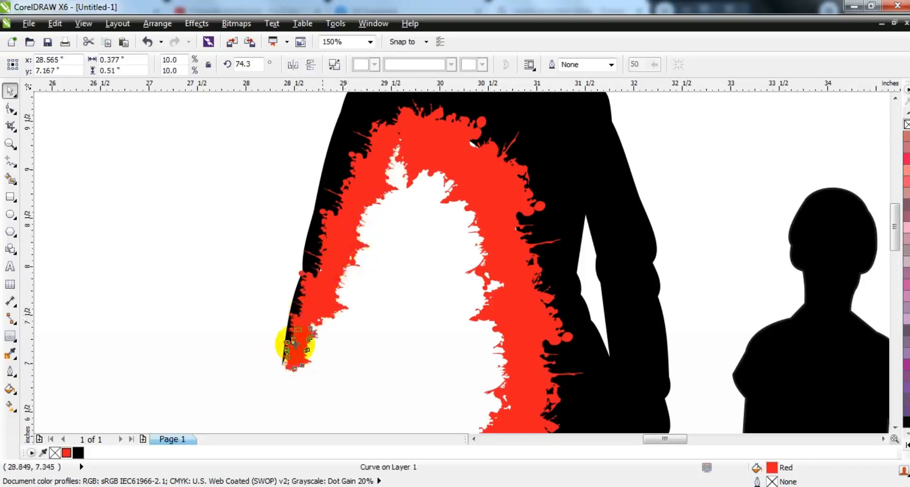
# Place a copy of the lowest splatter on the upper leg, scaled to 24.2% and rotated to 228.7 degrees.
pyautogui.press('F3')
pyautogui.press('Escape')
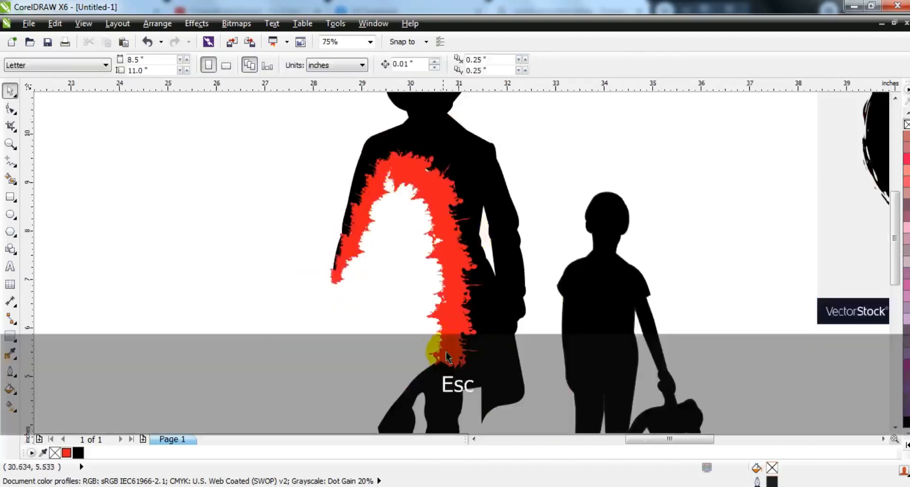
pyautogui.click(450, 352)
pyautogui.press('F3')
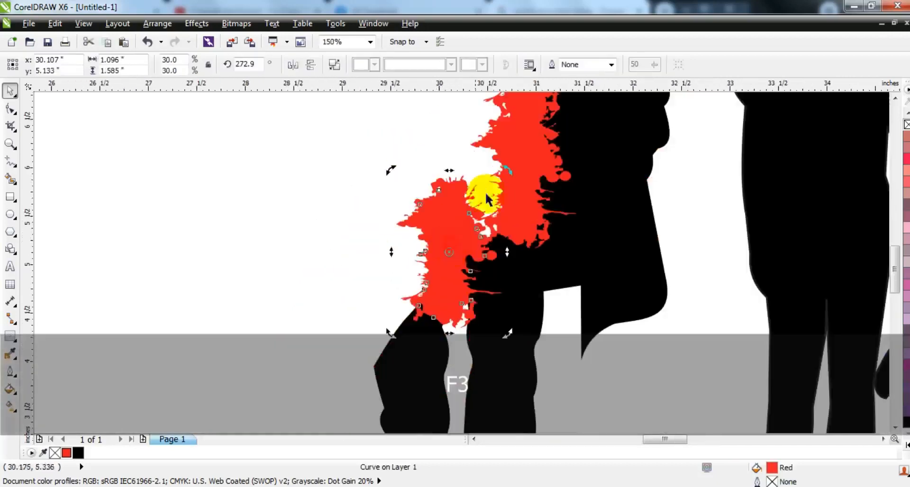
pyautogui.moveTo(506, 169); pyautogui.dragTo(491, 208)
pyautogui.moveTo(448, 251); pyautogui.dragTo(470, 242)
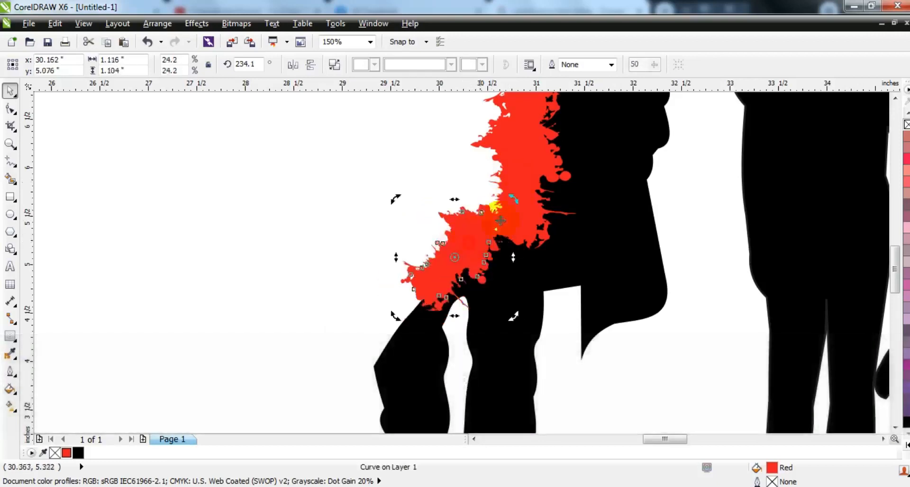
pyautogui.moveTo(514, 208); pyautogui.dragTo(517, 212)
# Duplicate the leg splatter down toward the knee and rotate the copy to 246.6 degrees.
pyautogui.moveTo(476, 249); pyautogui.dragTo(420, 308)
pyautogui.rightClick(420, 309)
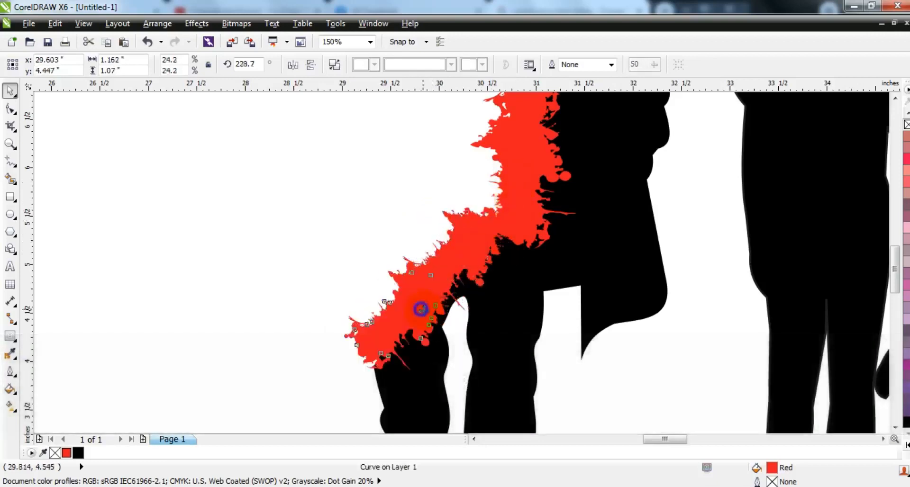
pyautogui.moveTo(461, 375); pyautogui.dragTo(467, 350)
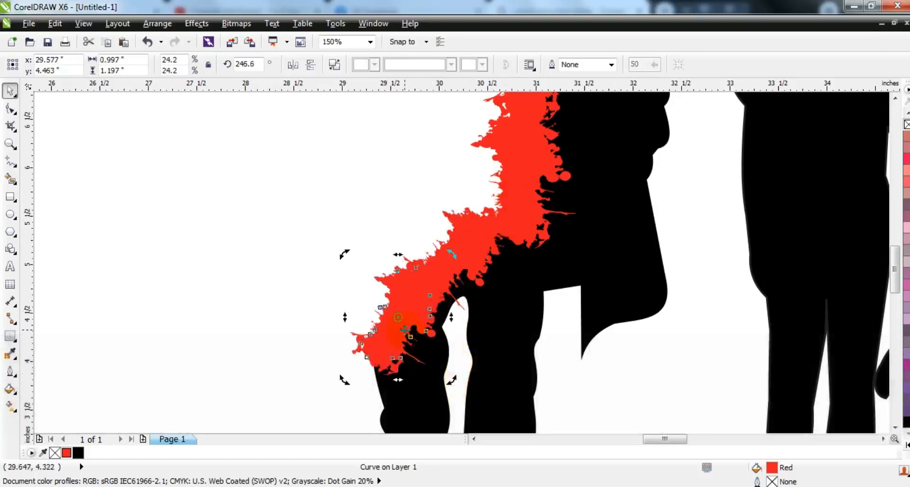
pyautogui.moveTo(413, 331); pyautogui.dragTo(417, 331)
# Join all the red splatter shapes and weld them to the man's silhouette.
pyautogui.keyDown('shift'); pyautogui.click(472, 244); pyautogui.keyUp('shift')
pyautogui.press('F3')
pyautogui.press('F3')
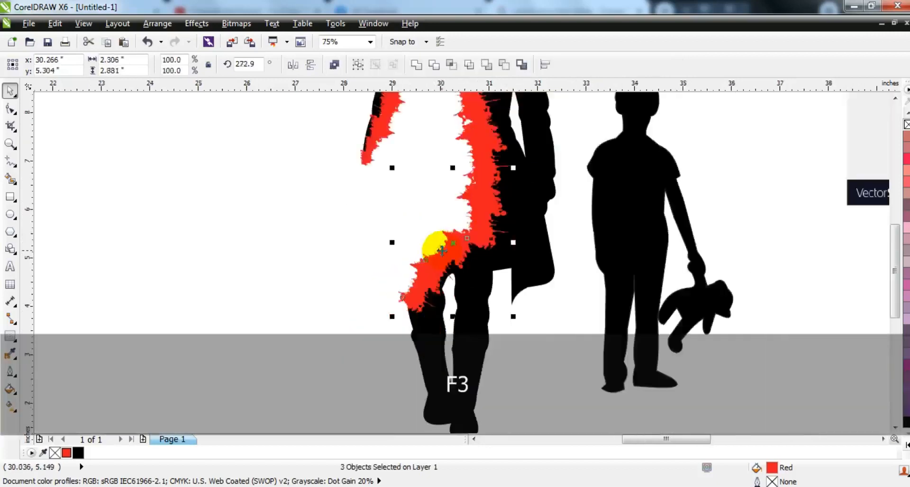
pyautogui.press('Escape')
pyautogui.moveTo(320, 123); pyautogui.dragTo(477, 287)
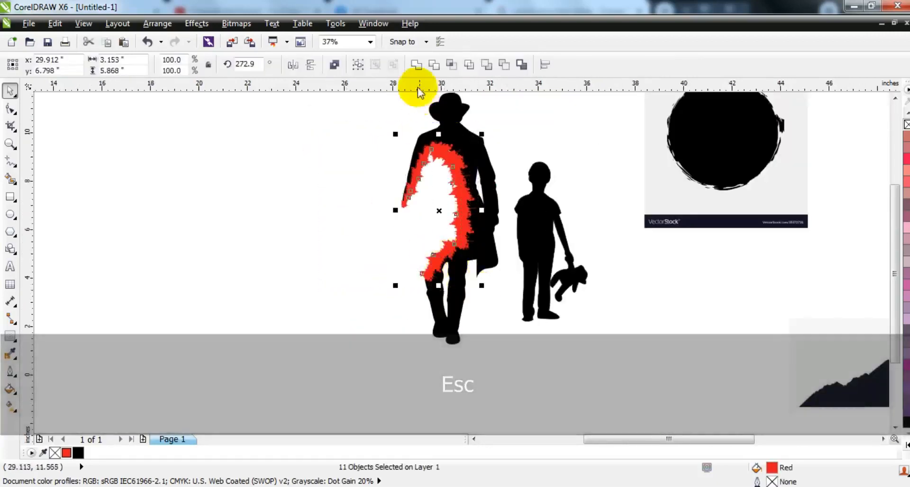
pyautogui.keyDown('shift'); pyautogui.click(462, 123); pyautogui.keyUp('shift')
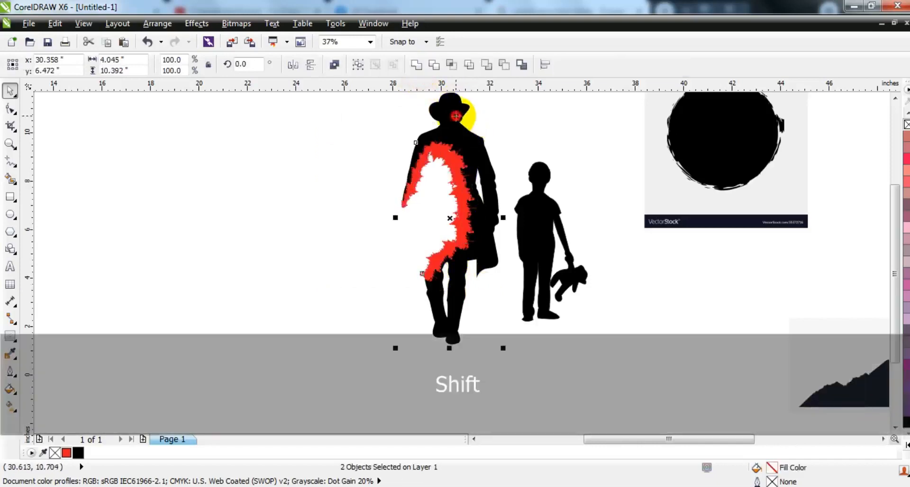
pyautogui.click(419, 65)
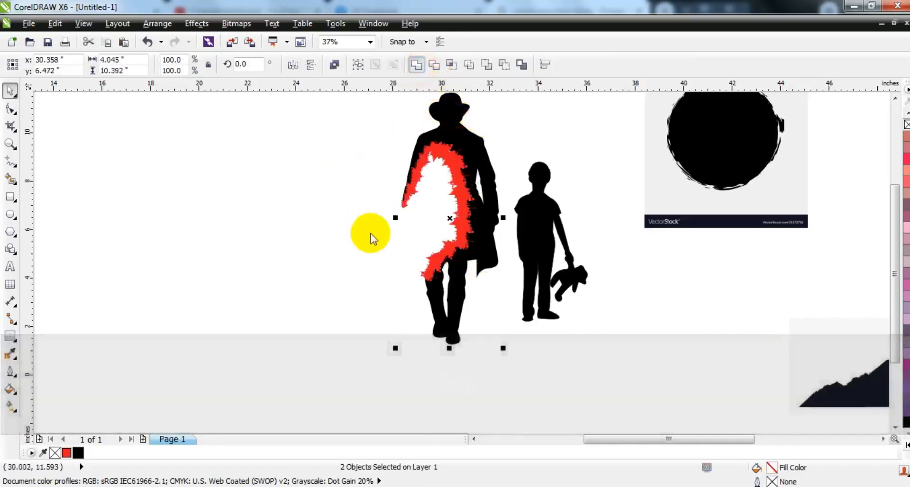
pyautogui.click(369, 236)
pyautogui.click(454, 269)
pyautogui.click(371, 325)
# Shrink the boy's silhouette to 41.9% and move it into the white cutout of the man's silhouette.
pyautogui.moveTo(342, 383); pyautogui.dragTo(640, 107)
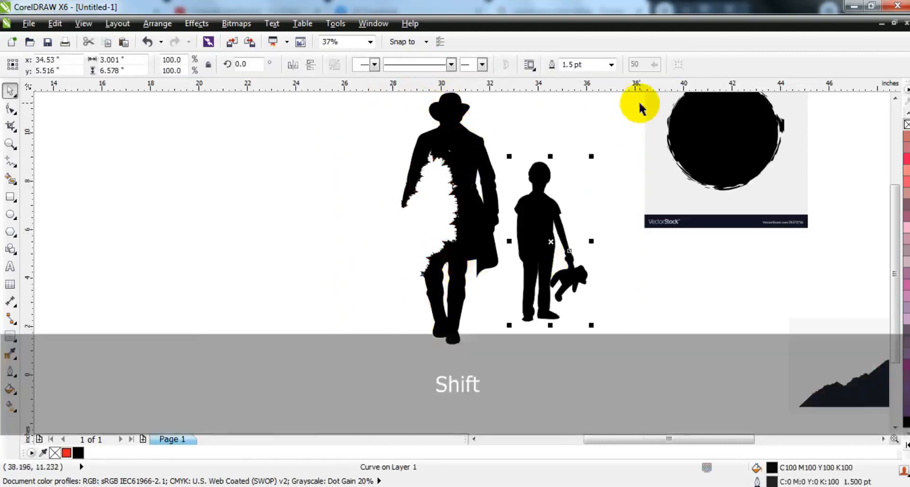
pyautogui.hotkey('shift', 'F2')
pyautogui.press('F3')
pyautogui.press('Escape')
pyautogui.moveTo(521, 164); pyautogui.dragTo(365, 207)
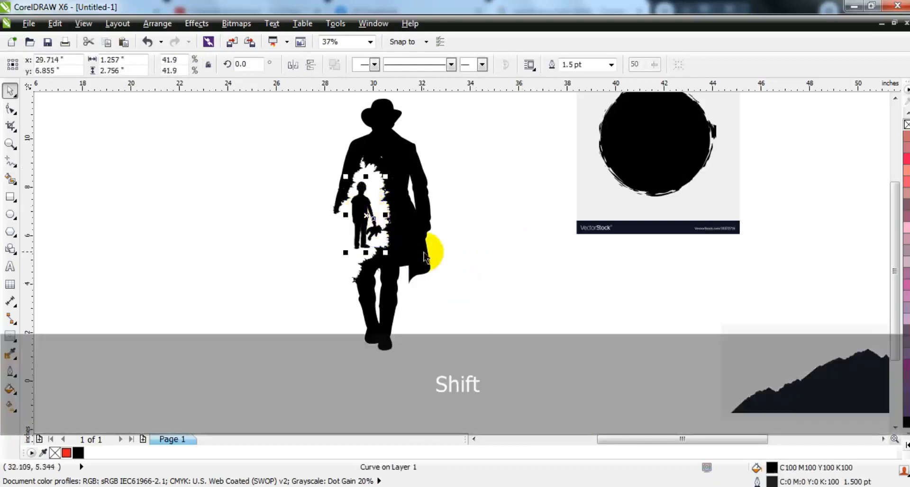
pyautogui.keyDown('shift'); pyautogui.click(433, 254); pyautogui.keyUp('shift')
pyautogui.hotkey('shift', 'F2')
pyautogui.press('Escape')
# Enlarge the boy's silhouette to 46%, mirror it horizontally, and shift it slightly toward the man's far arm.
pyautogui.click(442, 273)
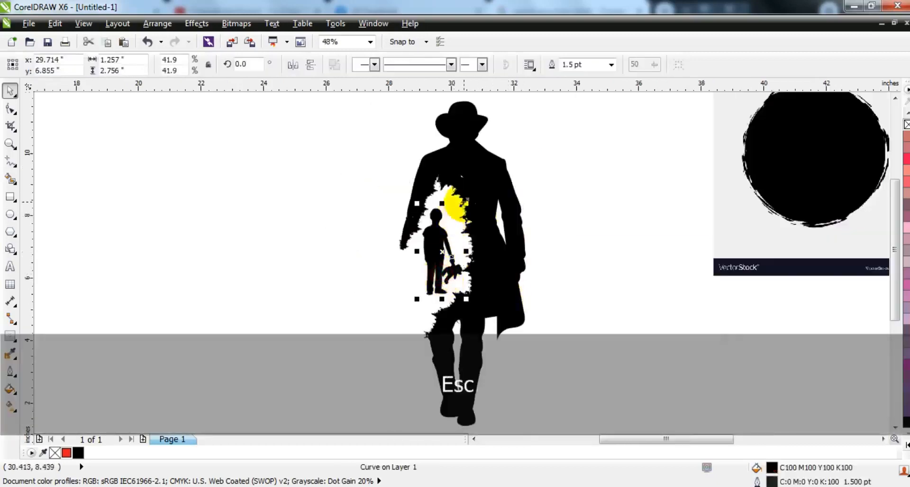
pyautogui.hotkey('shift', 'F2')
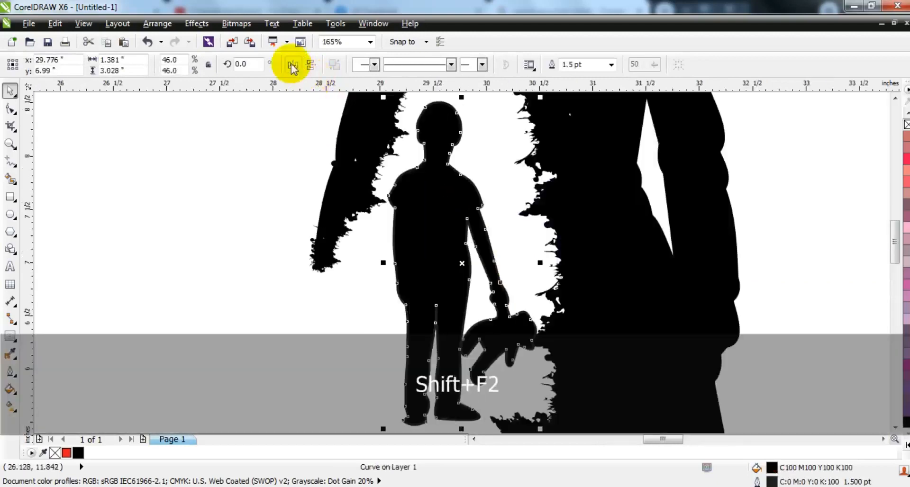
pyautogui.click(292, 68)
pyautogui.moveTo(487, 236); pyautogui.dragTo(464, 235)
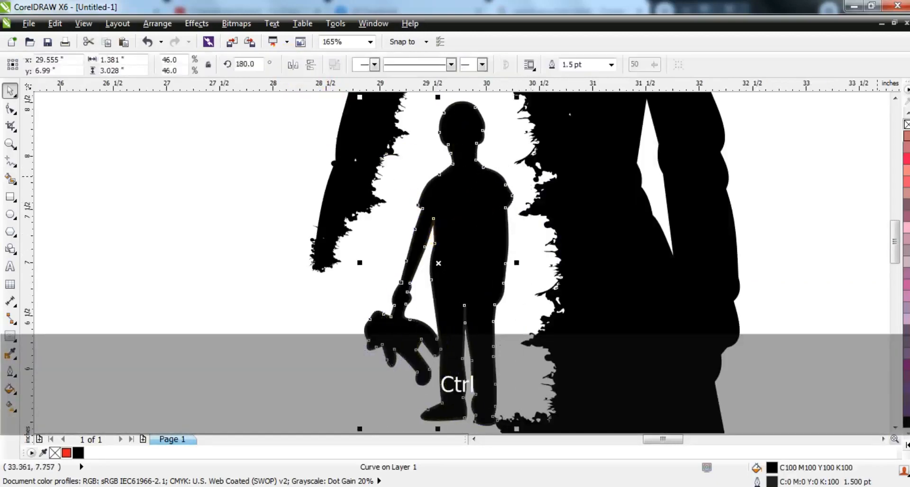
# Remove the boy's outline and fine-tune the silhouette's position slightly higher inside the splattered cutout.
pyautogui.press('F3')
pyautogui.press('Escape')
pyautogui.moveTo(493, 228); pyautogui.dragTo(478, 219)
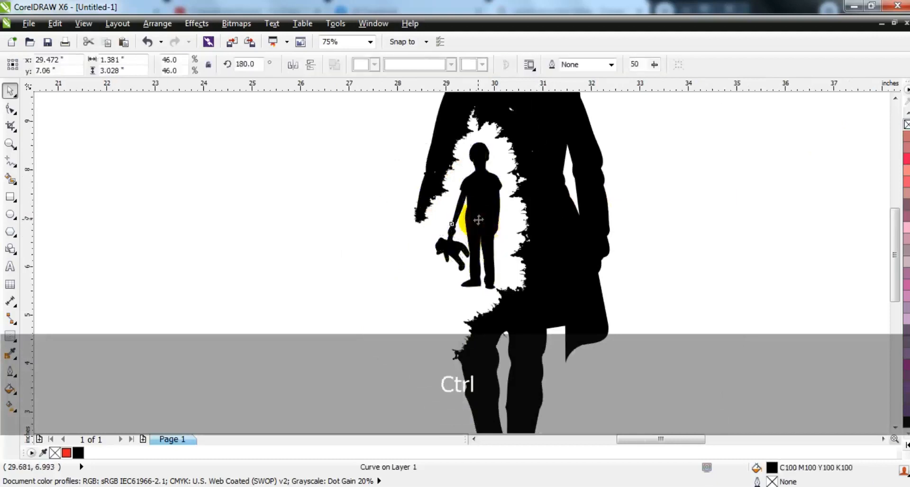
pyautogui.moveTo(483, 241); pyautogui.dragTo(483, 237)
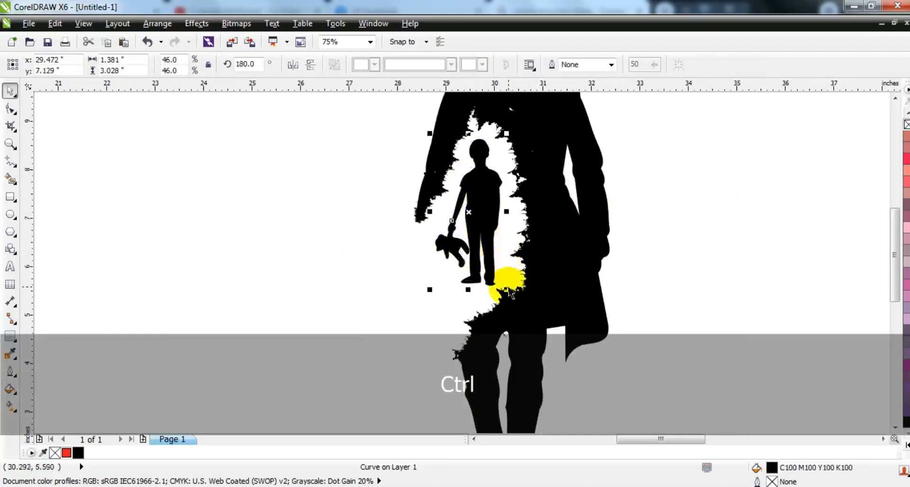
pyautogui.moveTo(506, 289); pyautogui.dragTo(506, 291)
# Draw a rectangle about 7.6 by 11.86 inches around the man's silhouette.
pyautogui.press('F3')
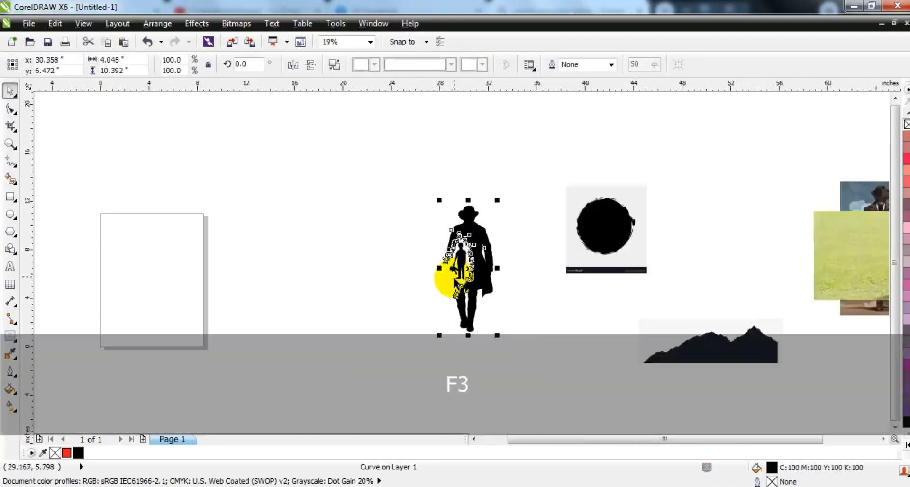
pyautogui.press('Escape')
pyautogui.click(12, 143)
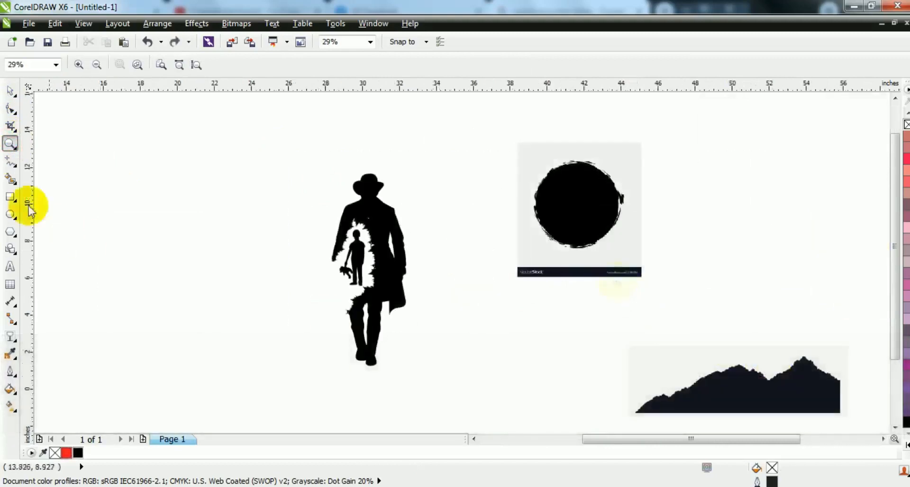
pyautogui.click(10, 196)
pyautogui.moveTo(295, 139); pyautogui.dragTo(435, 358)
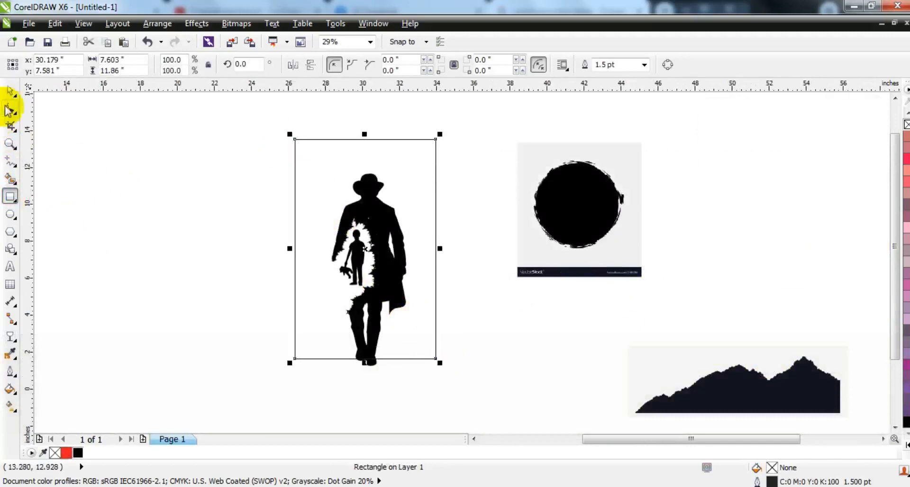
pyautogui.click(11, 90)
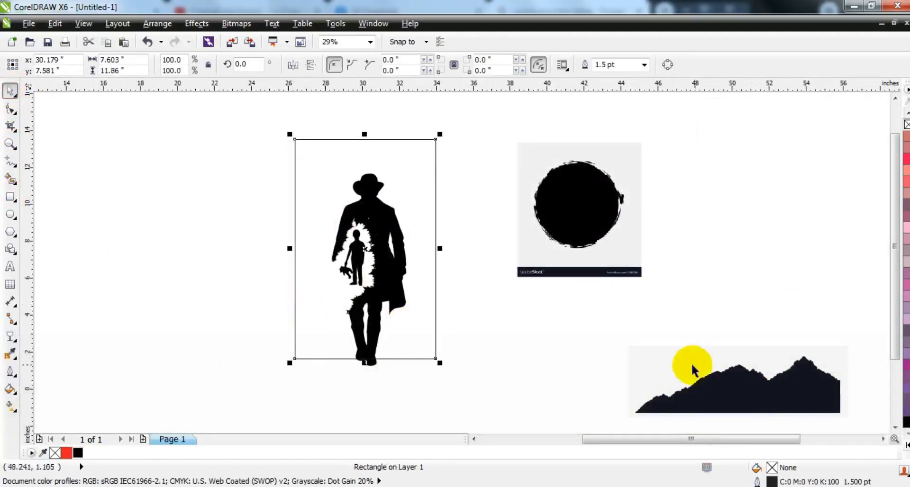
# Fill the rectangle with 30% black and send it behind the silhouettes.
pyautogui.click(905, 438)
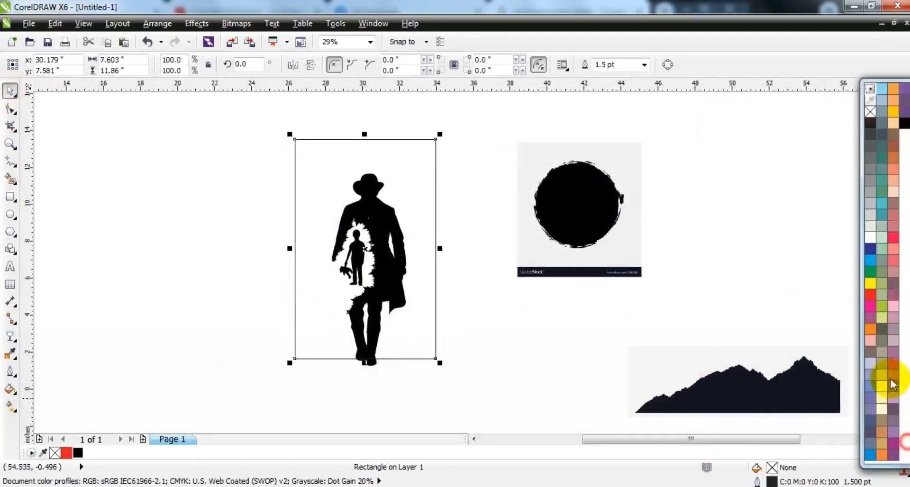
pyautogui.click(868, 206)
pyautogui.hotkey('shift', 'pagedown')
pyautogui.press('Escape')
# Enlarge the man and boy together to about 4.14 by 10.63 inches, with the feet extending past the rectangle's lower edge.
pyautogui.moveTo(478, 171); pyautogui.dragTo(331, 346)
pyautogui.click(454, 262)
pyautogui.moveTo(462, 168); pyautogui.dragTo(300, 367)
pyautogui.moveTo(331, 174); pyautogui.dragTo(372, 274)
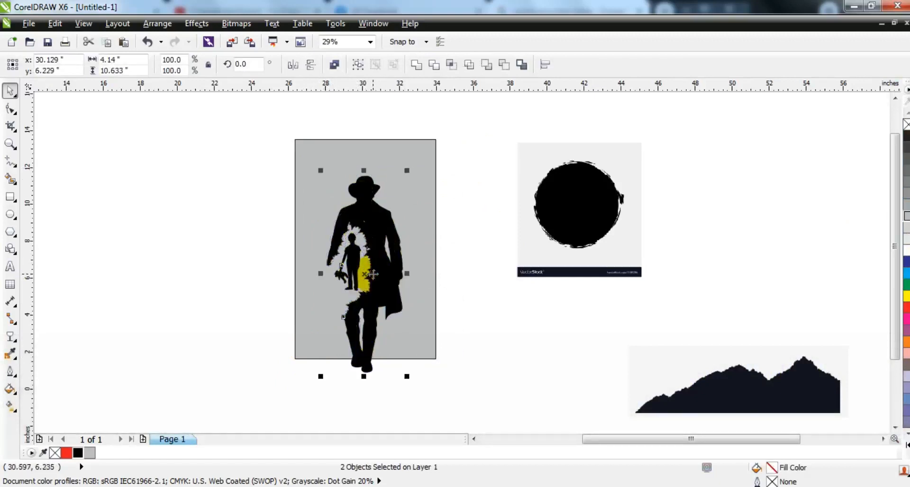
# PowerClip the man and boy inside the gray rectangle and remove the rectangle's outline.
pyautogui.press('w')
pyautogui.click(418, 287)
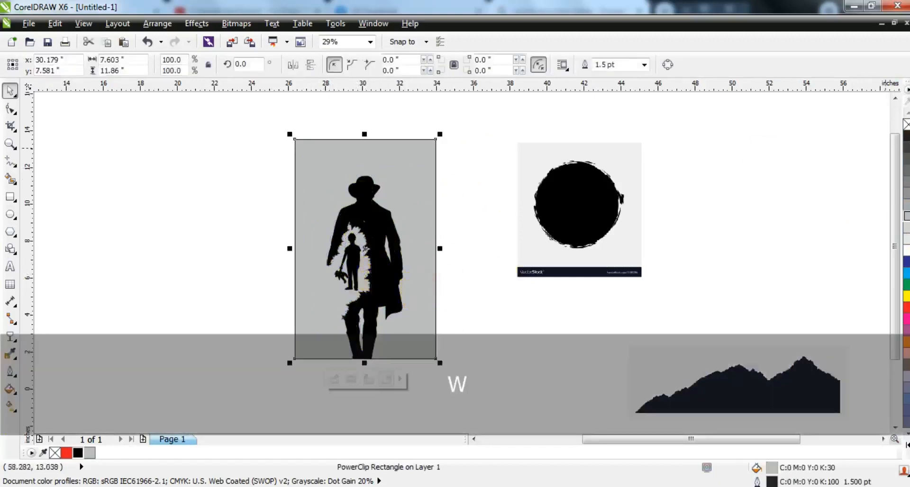
pyautogui.hotkey('shift', 'F2')
pyautogui.press('Escape')
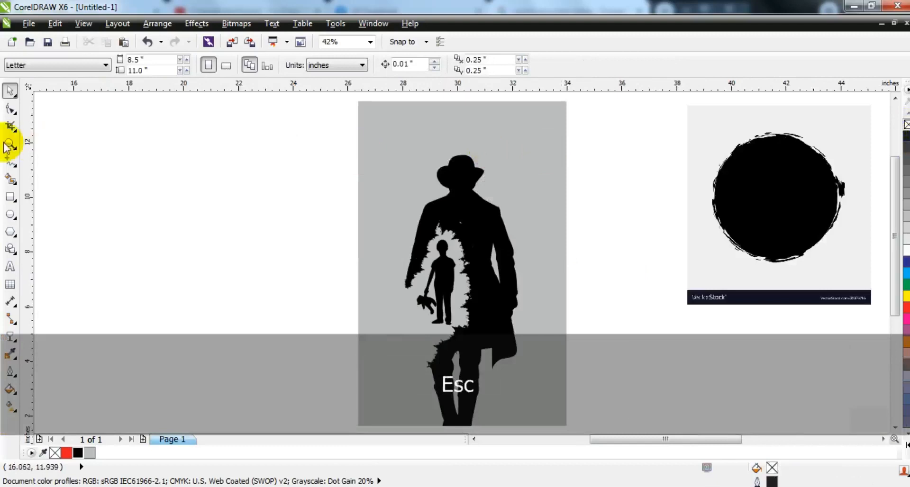
# Outline-trace the black brush circle bitmap as a low quality image, reducing the bitmap size and keeping the default trace settings.
pyautogui.click(10, 142)
pyautogui.moveTo(323, 122); pyautogui.dragTo(646, 300)
pyautogui.rightClick(476, 265)
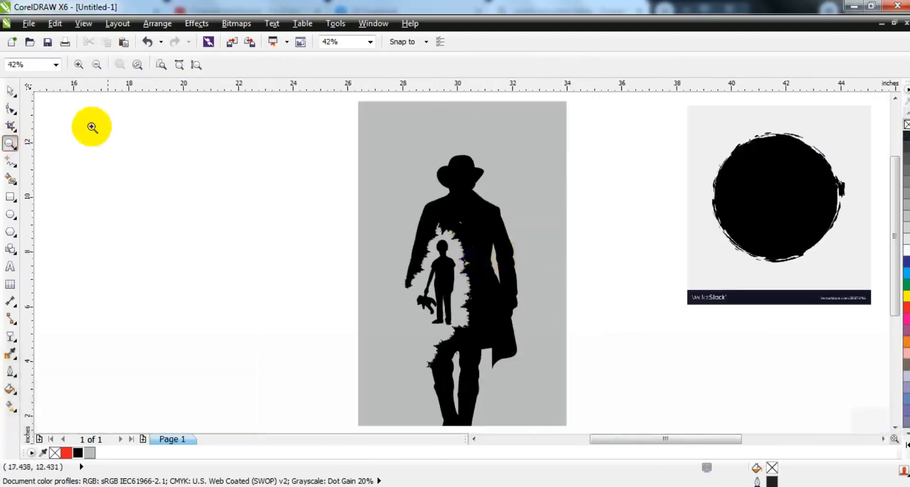
pyautogui.click(9, 90)
pyautogui.rightClick(737, 191)
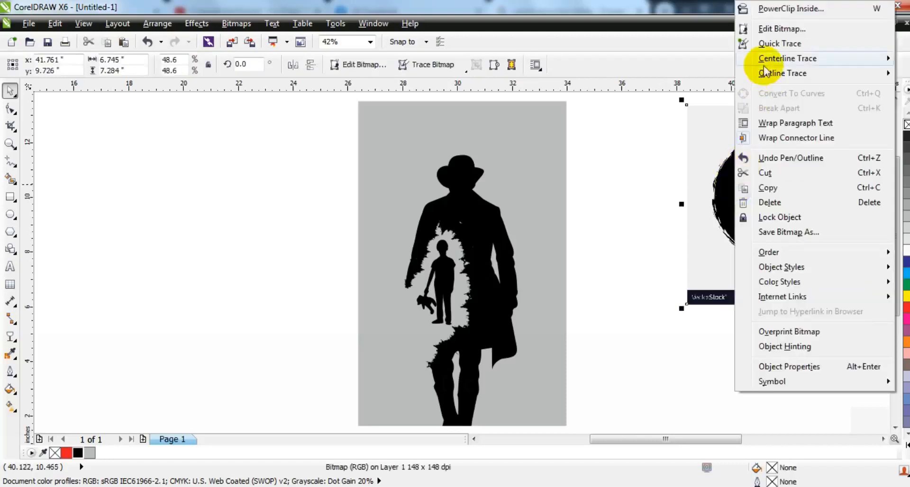
pyautogui.moveTo(765, 72)
pyautogui.click(654, 139)
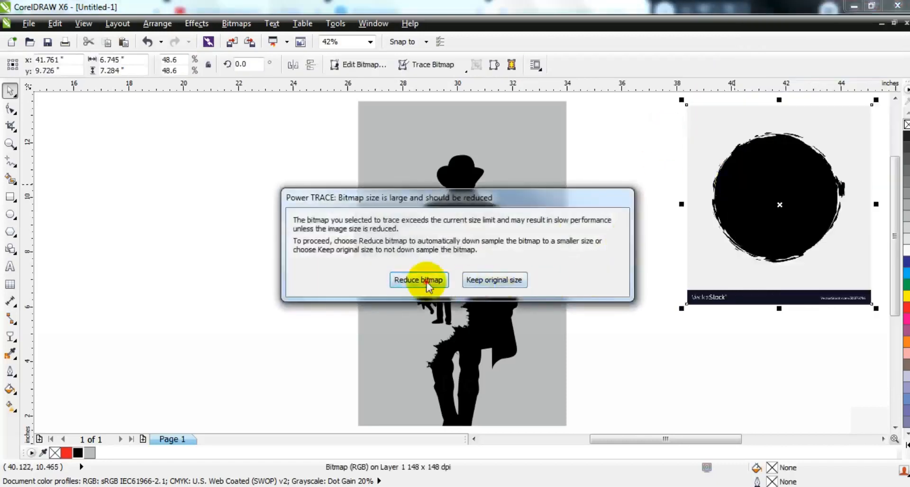
pyautogui.click(419, 281)
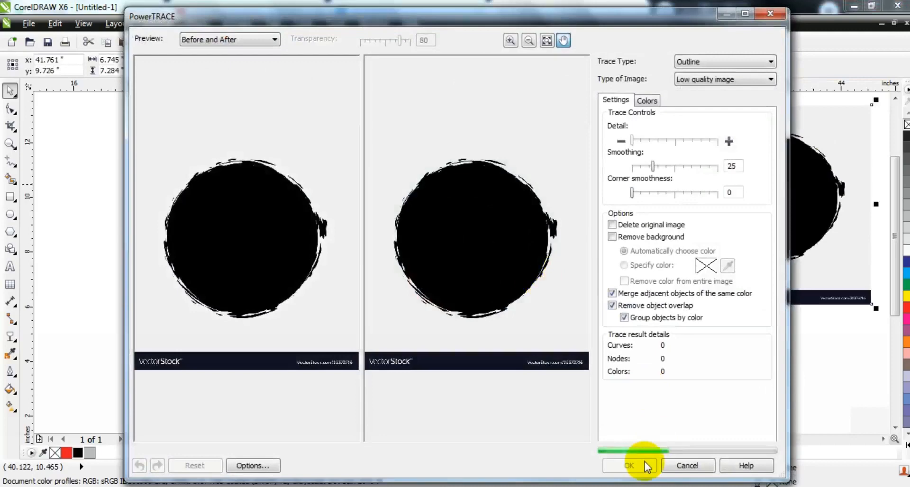
pyautogui.click(647, 466)
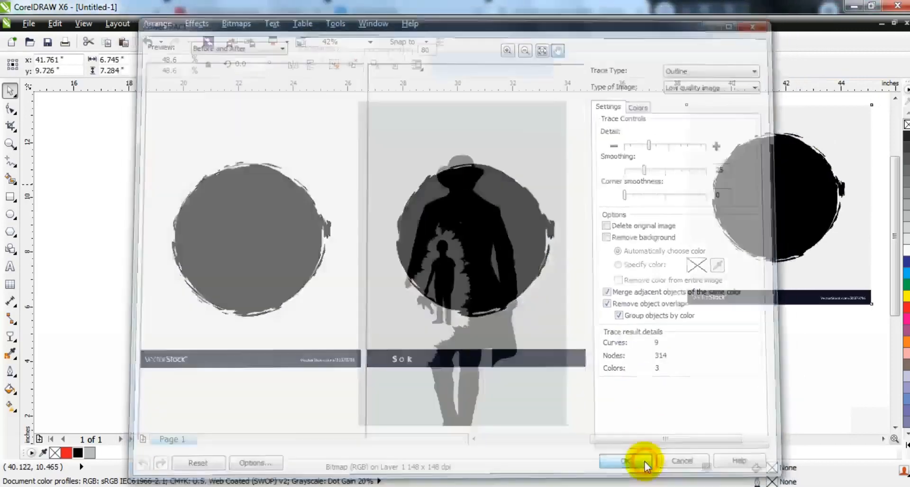
# Ungroup the circle trace, pull the black circle out of it, and delete the leftover trace pieces with the source bitmap.
pyautogui.click(334, 66)
pyautogui.click(690, 227)
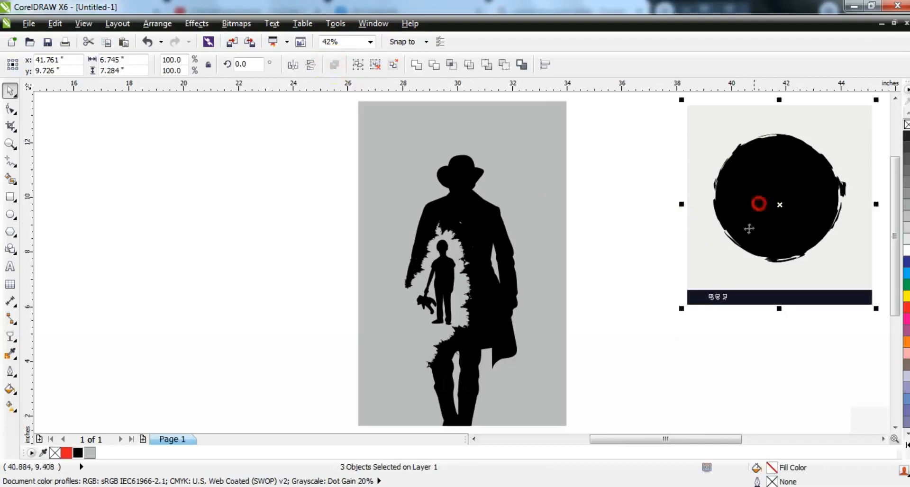
pyautogui.moveTo(755, 203)
pyautogui.mouseDown()
pyautogui.moveTo(285, 248)
pyautogui.moveTo(325, 247)
pyautogui.mouseUp()
pyautogui.press('F3')
pyautogui.press('Escape')
pyautogui.moveTo(513, 140); pyautogui.dragTo(654, 301)
pyautogui.press('Delete')
# Place the brush circle over the man's head and shoulders and shrink it to about 4.45 by 4.31 inches.
pyautogui.click(368, 242)
pyautogui.moveTo(304, 153); pyautogui.dragTo(570, 374)
pyautogui.hotkey('shift', 'F2')
pyautogui.press('Escape')
pyautogui.moveTo(372, 246); pyautogui.dragTo(531, 180)
pyautogui.moveTo(598, 247); pyautogui.dragTo(592, 241)
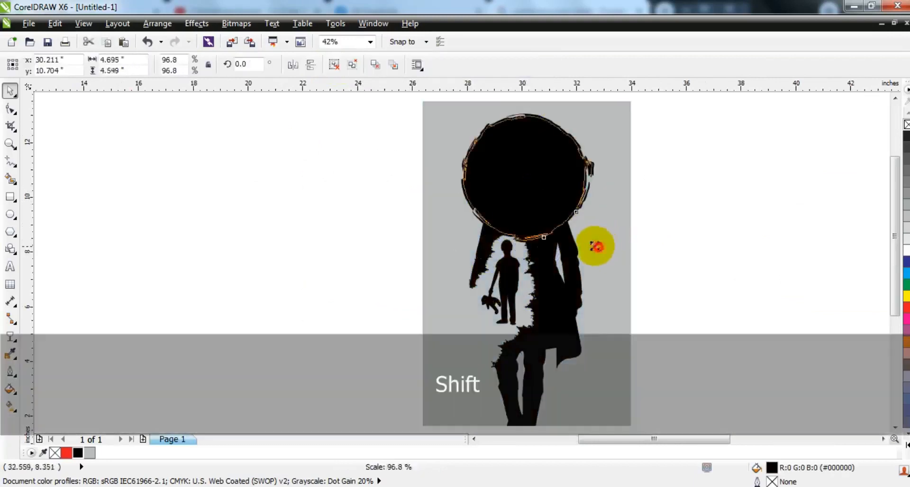
pyautogui.moveTo(547, 205); pyautogui.dragTo(547, 196)
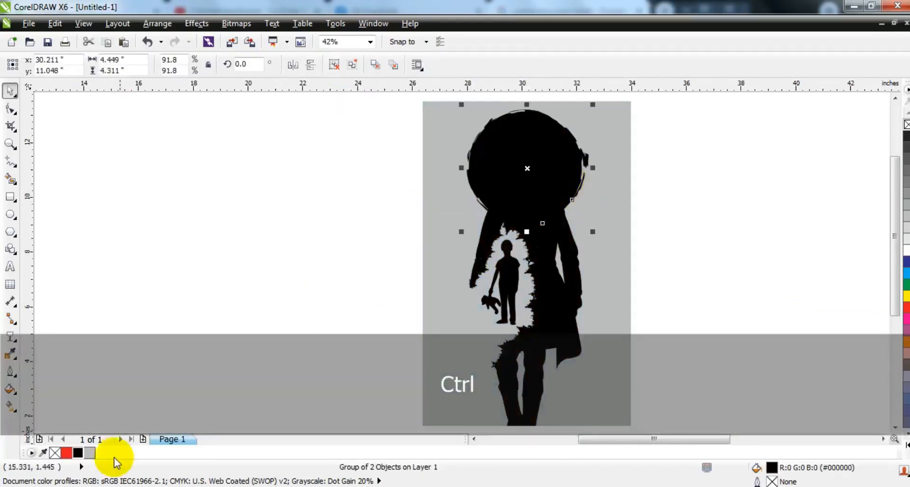
# Fill the brush circle with red and PowerClip it inside the gray rectangle, behind the man.
pyautogui.click(69, 454)
pyautogui.press('w')
pyautogui.click(607, 248)
pyautogui.press('d')
pyautogui.click(558, 200)
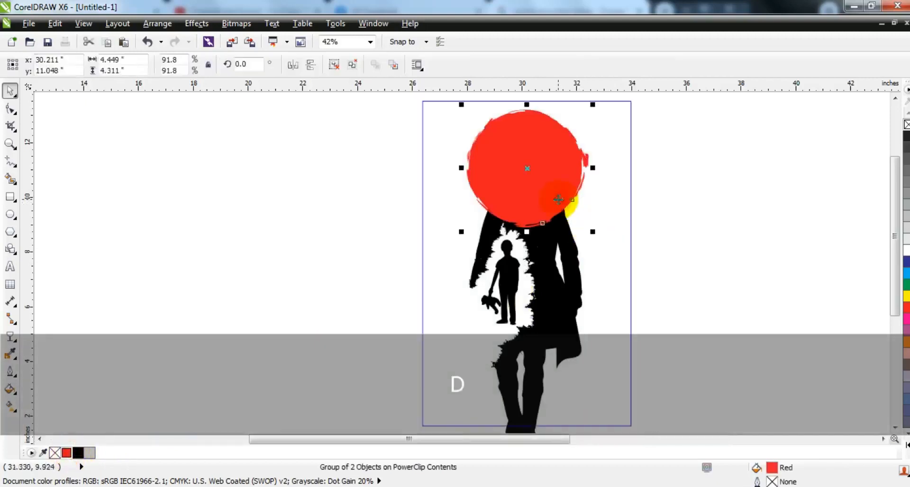
pyautogui.hotkey('shift', 'pagedown')
pyautogui.press('f')
pyautogui.click(637, 226)
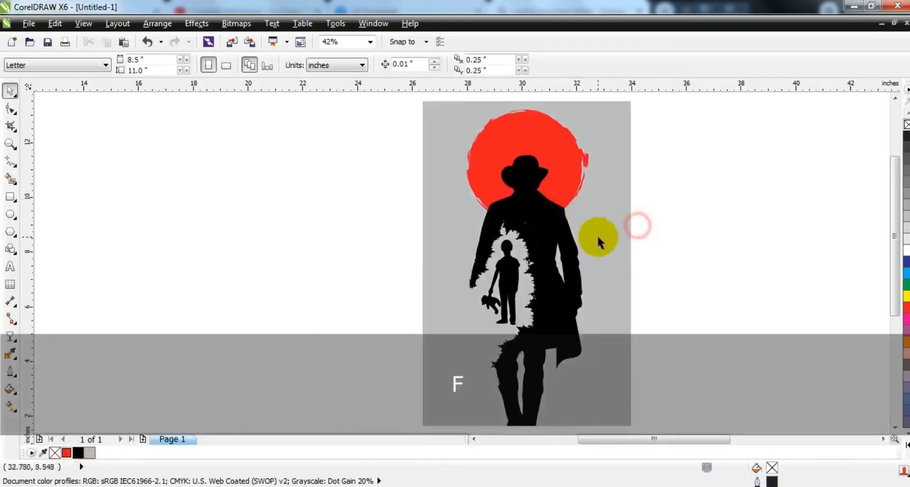
# Add the artistic text "Target Killer" on two lines in the empty area beside the poster.
pyautogui.click(596, 235)
pyautogui.hotkey('shift', 'F2')
pyautogui.press('Escape')
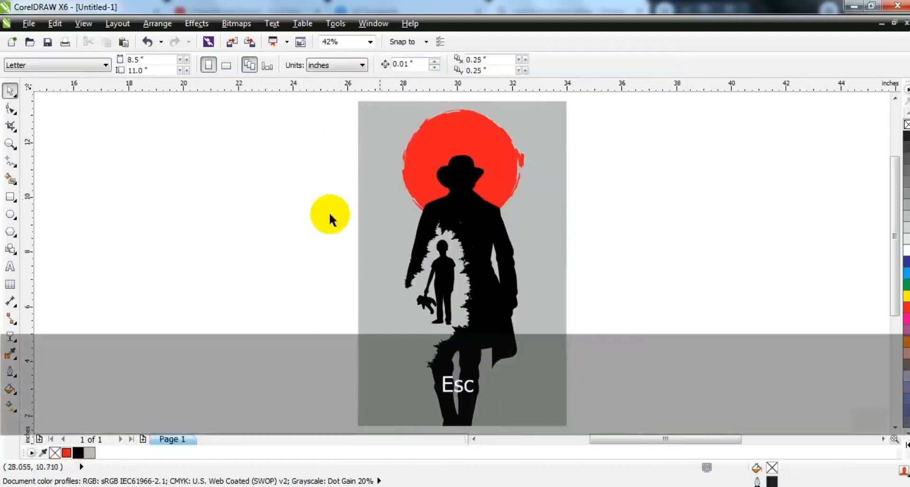
pyautogui.click(10, 144)
pyautogui.moveTo(240, 165); pyautogui.dragTo(698, 417)
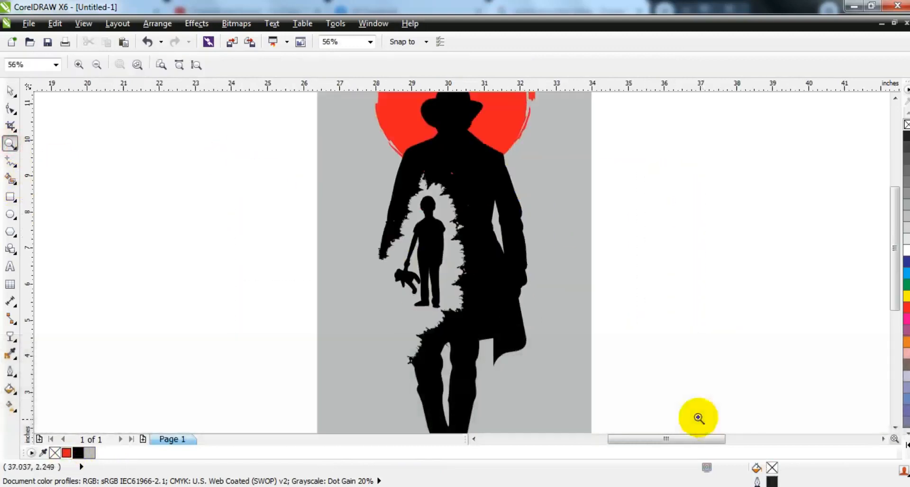
pyautogui.click(10, 266)
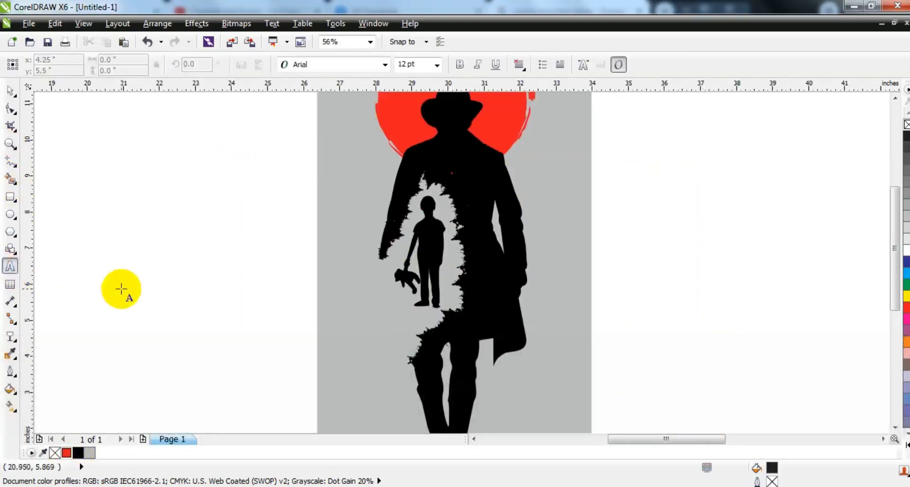
pyautogui.click(122, 288)
pyautogui.write('Target')
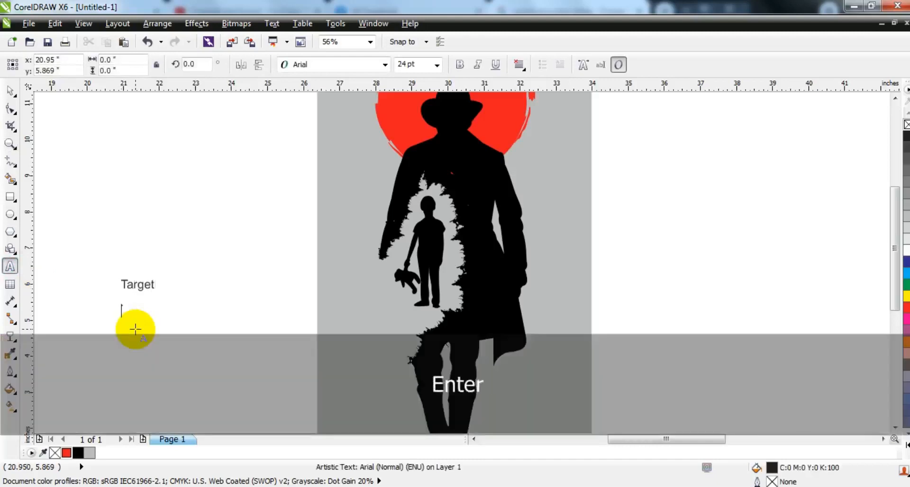
pyautogui.click(9, 104)
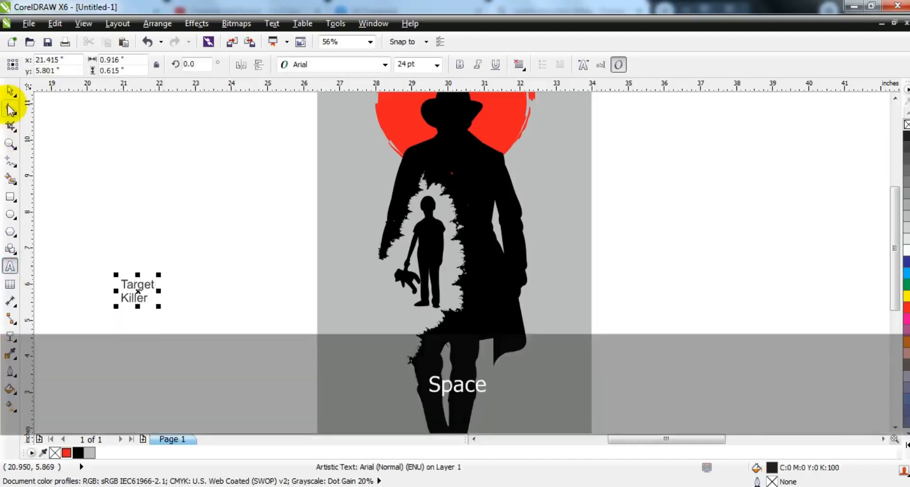
# Format the title in BloodFeastSW at about 95 pt and break it apart with "Killer" offset to the right of "Target".
pyautogui.click(319, 63)
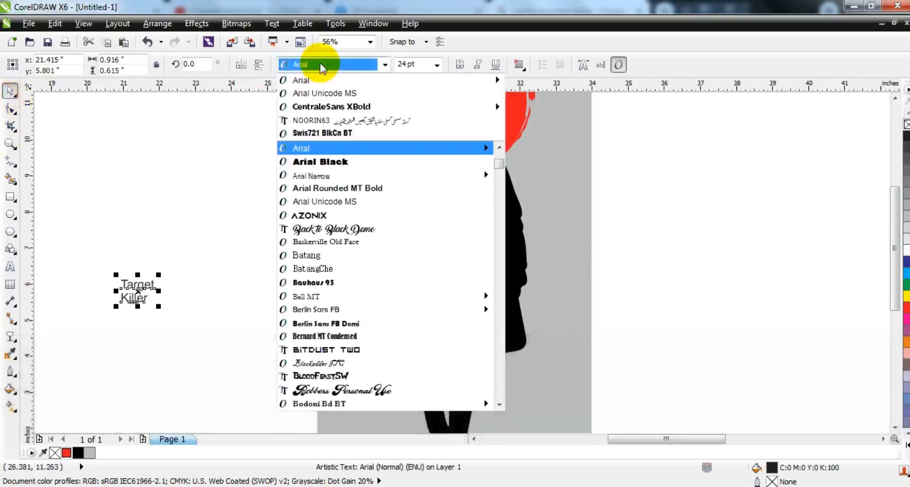
pyautogui.click(369, 377)
pyautogui.moveTo(159, 305); pyautogui.dragTo(282, 376)
pyautogui.hotkey('ctrl', 'k')
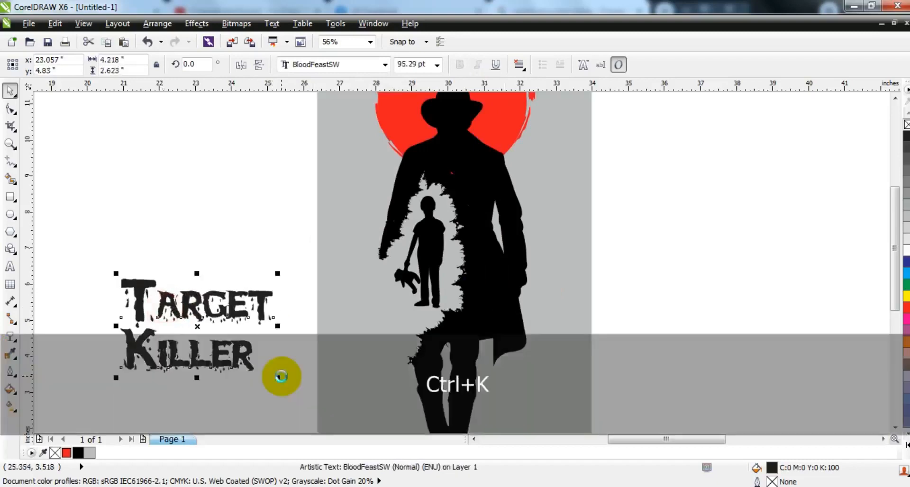
pyautogui.moveTo(193, 365); pyautogui.dragTo(229, 362)
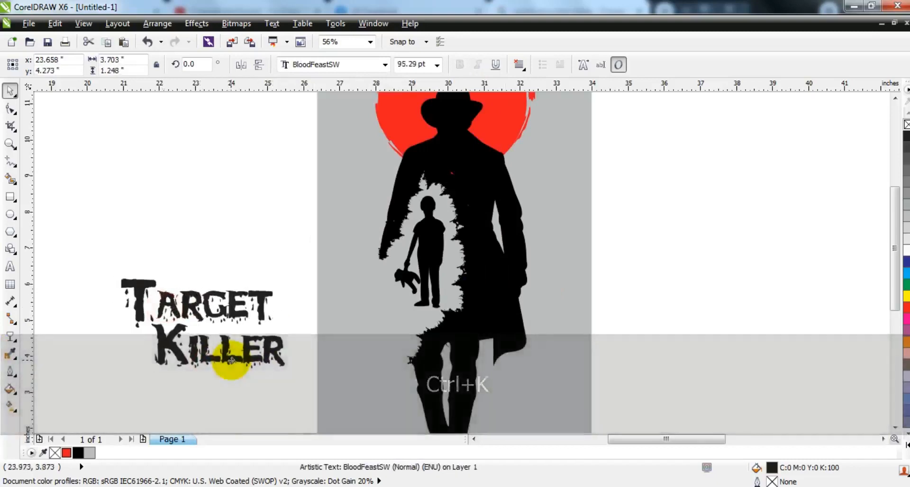
# Place both title lines above the man's hat, filled black and scaled to about 3.01 by 1.65 inches.
pyautogui.moveTo(69, 248); pyautogui.dragTo(305, 378)
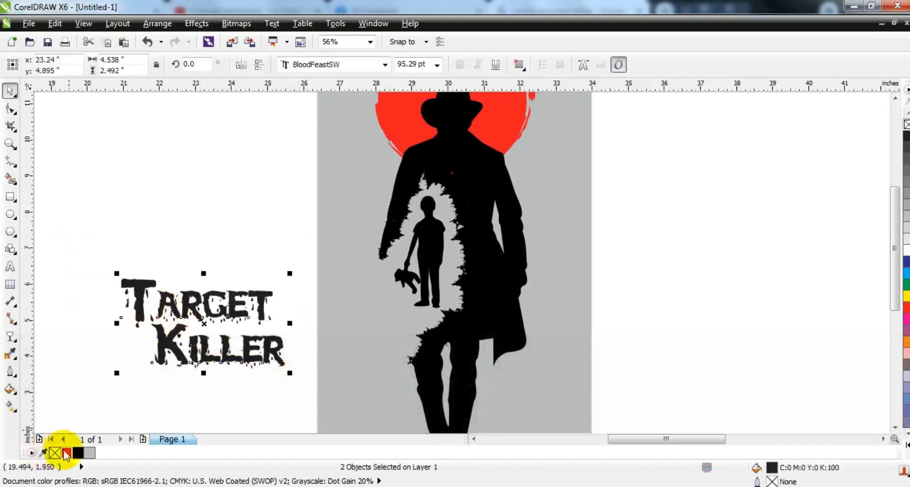
pyautogui.click(67, 453)
pyautogui.moveTo(250, 347); pyautogui.dragTo(446, 366)
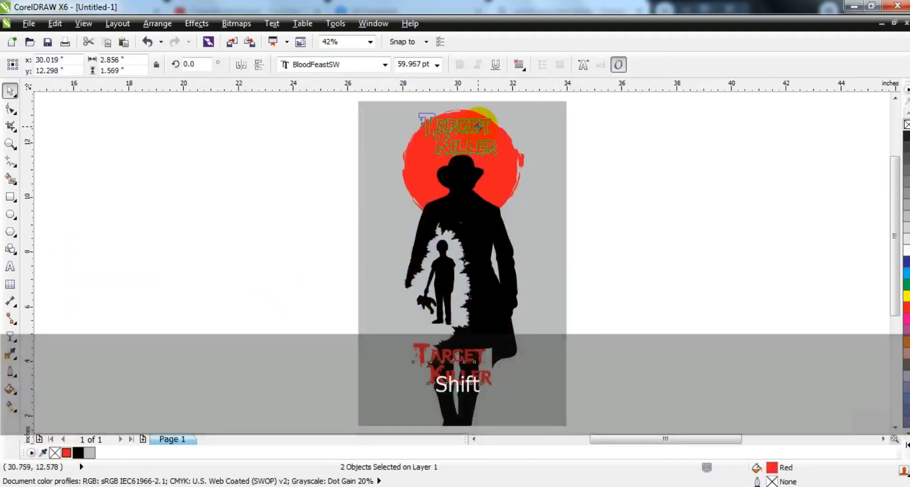
pyautogui.moveTo(477, 126); pyautogui.dragTo(477, 124)
pyautogui.click(78, 452)
pyautogui.moveTo(416, 108); pyautogui.dragTo(407, 106)
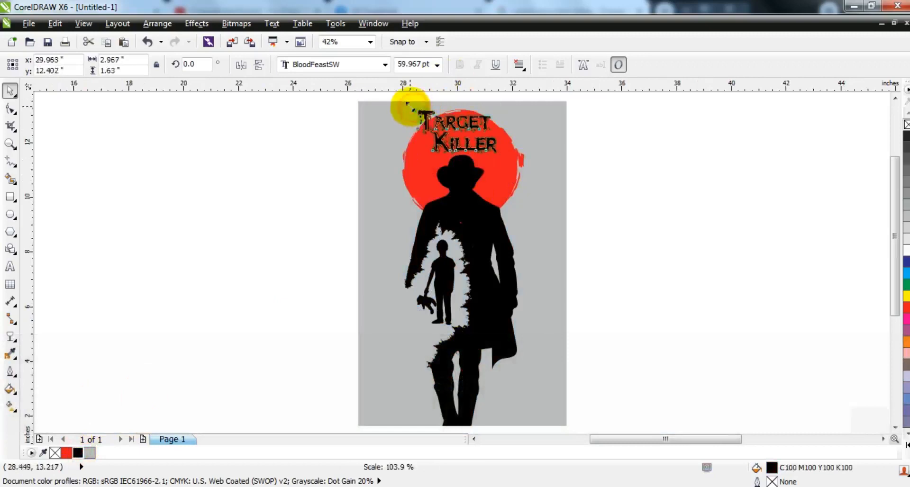
# Preview the poster with its title in full screen.
pyautogui.click(612, 226)
pyautogui.click(549, 243)
pyautogui.press('F9')
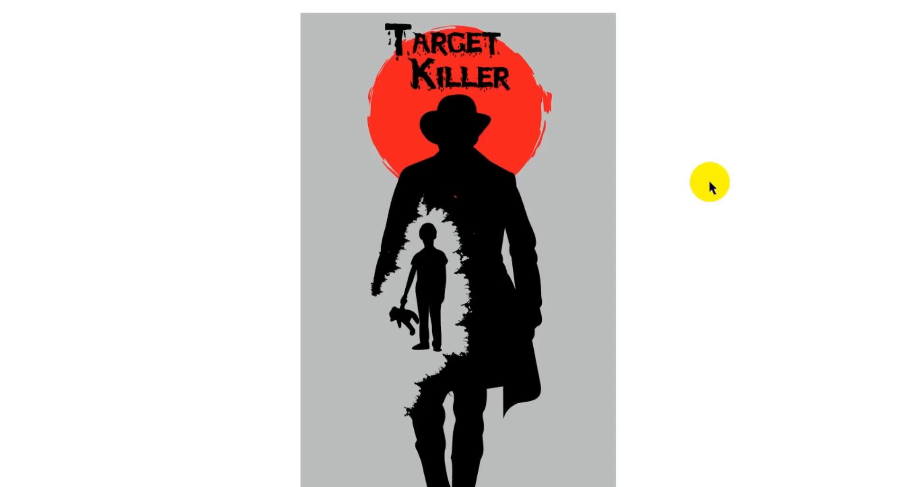
pyautogui.click(657, 264)
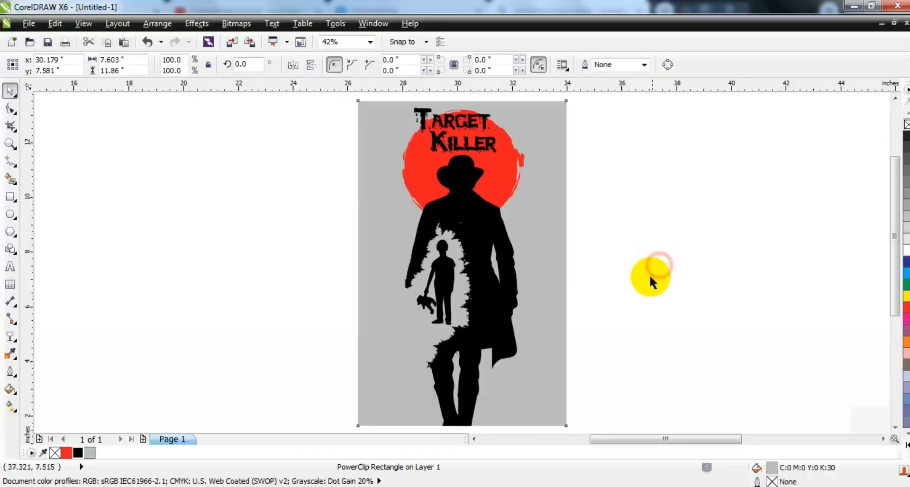
# Outline-trace the mountain bitmap as a low quality image with the default trace settings.
pyautogui.press('F4')
pyautogui.press('Escape')
pyautogui.click(491, 379)
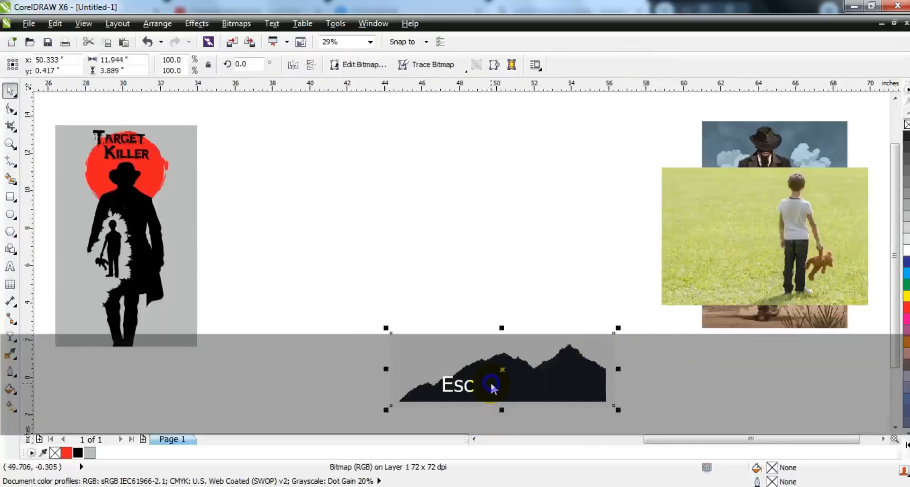
pyautogui.rightClick(491, 379)
pyautogui.moveTo(536, 76)
pyautogui.click(682, 136)
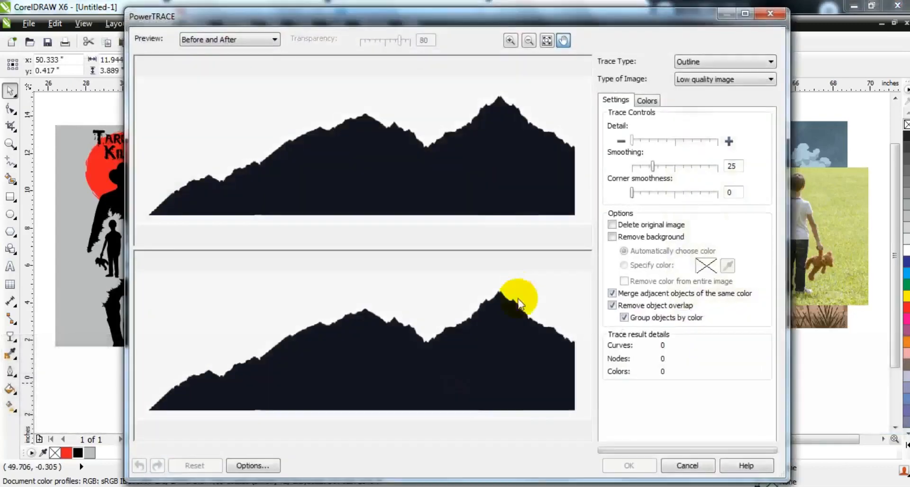
pyautogui.click(630, 465)
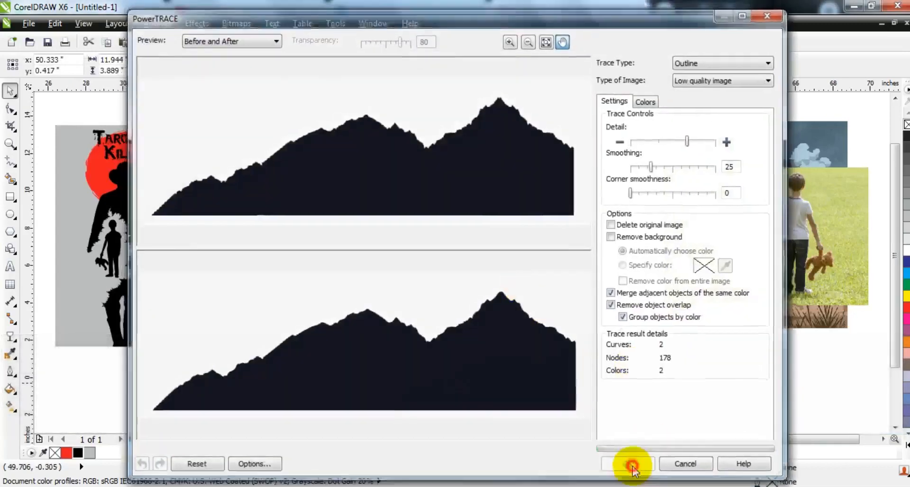
# Ungroup the mountain trace, move the mountain silhouette onto the poster's base, and fill it with 60% black.
pyautogui.click(335, 66)
pyautogui.moveTo(520, 373)
pyautogui.mouseDown()
pyautogui.moveTo(497, 386)
pyautogui.moveTo(170, 323)
pyautogui.mouseUp()
pyautogui.click(905, 214)
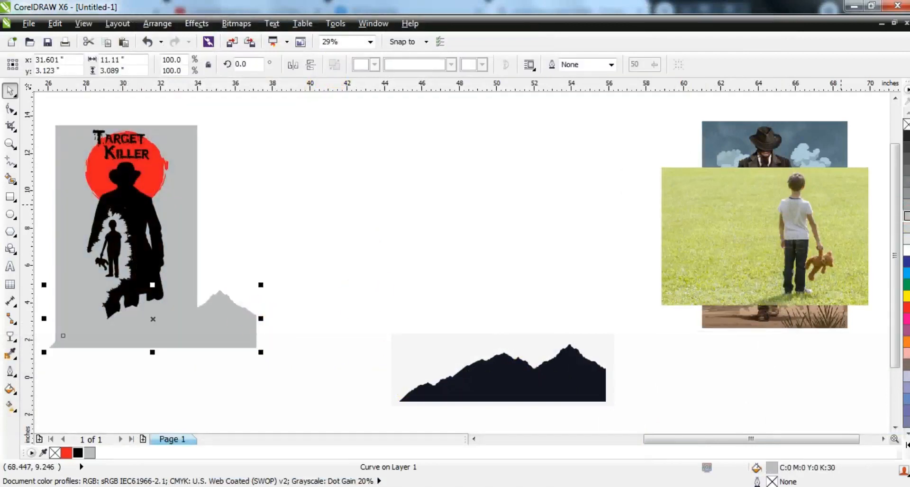
pyautogui.click(906, 182)
# Narrow the mountain silhouette to about 5.1 inches wide and shift it toward the poster's lower-right corner.
pyautogui.moveTo(261, 319); pyautogui.dragTo(148, 328)
pyautogui.moveTo(149, 328); pyautogui.dragTo(192, 328)
pyautogui.hotkey('ctrl', 'z')
pyautogui.moveTo(130, 334); pyautogui.dragTo(183, 342)
# Duplicate the mountains to the left so both ranges together span about 8.73 inches across the poster's base.
pyautogui.hotkey('shift', 'F2')
pyautogui.press('Escape')
pyautogui.moveTo(540, 379); pyautogui.dragTo(444, 388)
pyautogui.rightClick(444, 388)
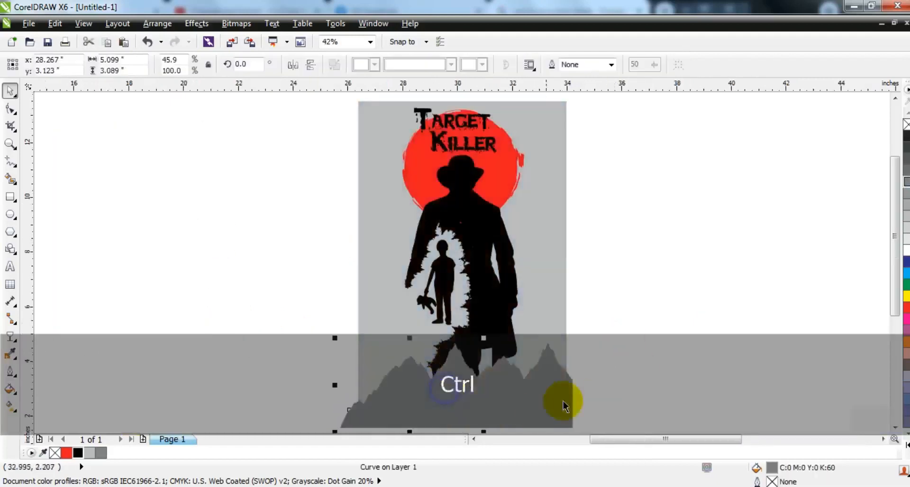
pyautogui.keyDown('shift'); pyautogui.click(566, 393); pyautogui.keyUp('shift')
pyautogui.moveTo(333, 385); pyautogui.dragTo(326, 386)
# PowerClip both mountain ranges inside the gray rectangle and send them behind the man.
pyautogui.press('w')
pyautogui.click(377, 344)
pyautogui.press('d')
pyautogui.click(401, 398)
pyautogui.keyDown('shift'); pyautogui.click(528, 398); pyautogui.keyUp('shift')
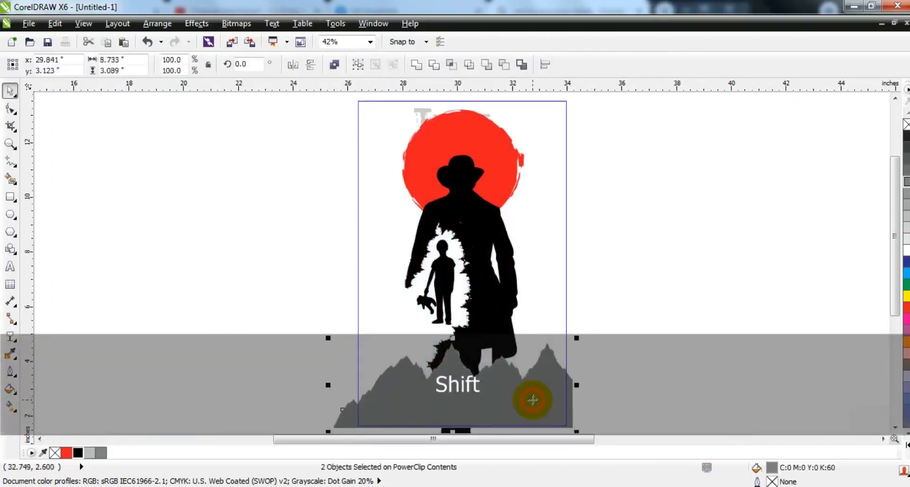
pyautogui.hotkey('shift', 'pagedown')
pyautogui.press('d')
# Preview the poster with the mountains in full screen.
pyautogui.press('F3')
pyautogui.press('Escape')
pyautogui.moveTo(590, 379); pyautogui.dragTo(427, 177)
pyautogui.hotkey('shift', 'F2')
pyautogui.press('Escape')
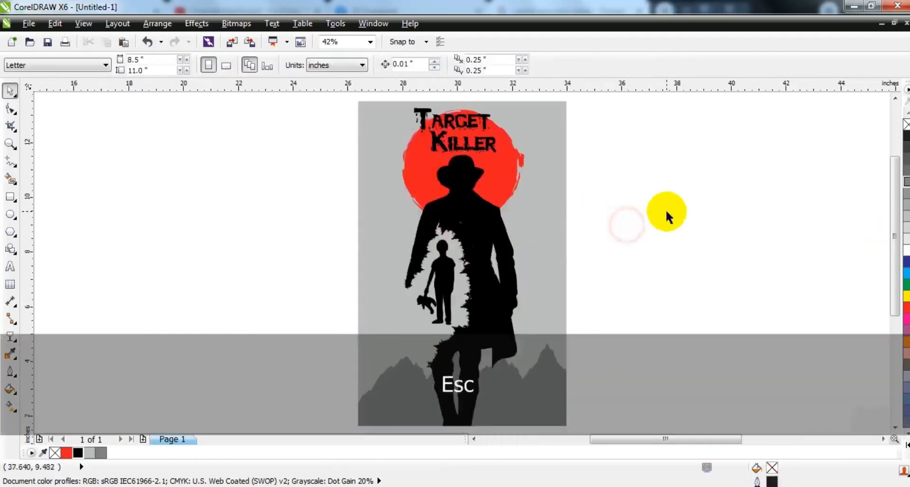
pyautogui.press('F9')
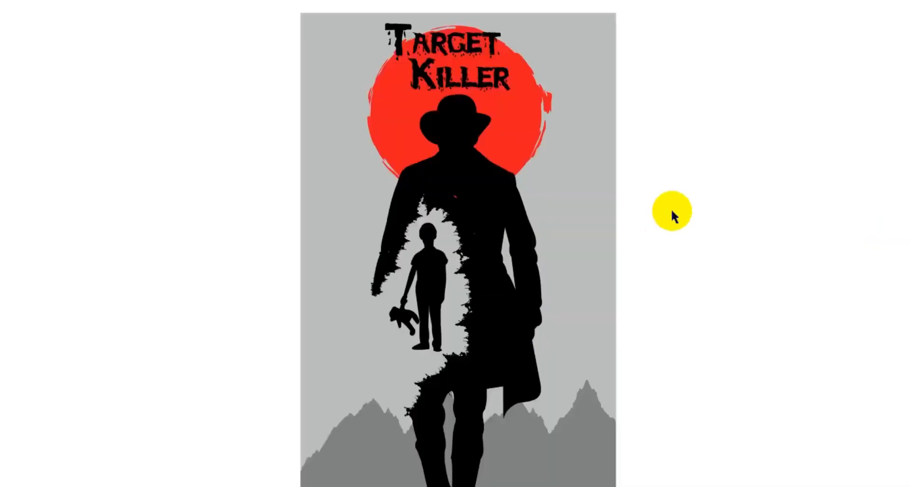